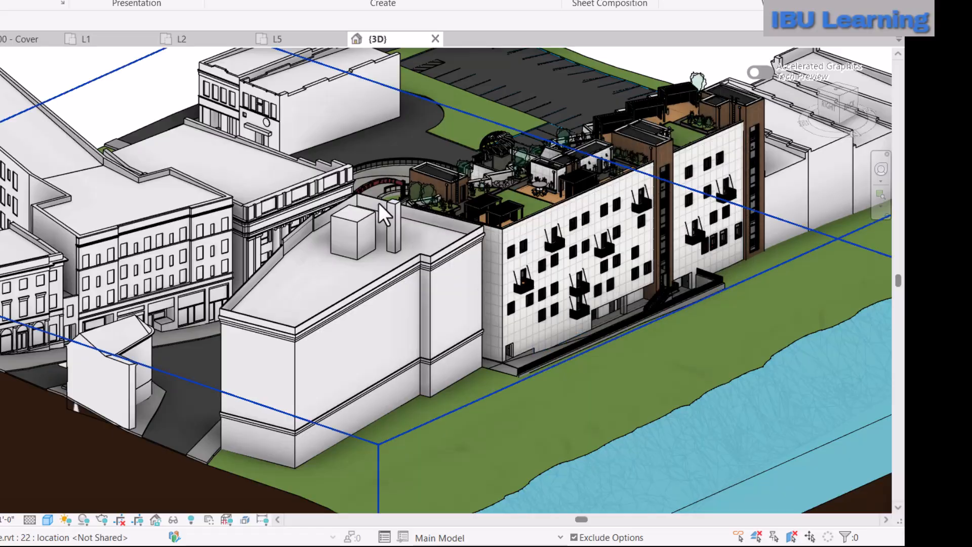
middle_drag(399, 223, 427, 274)
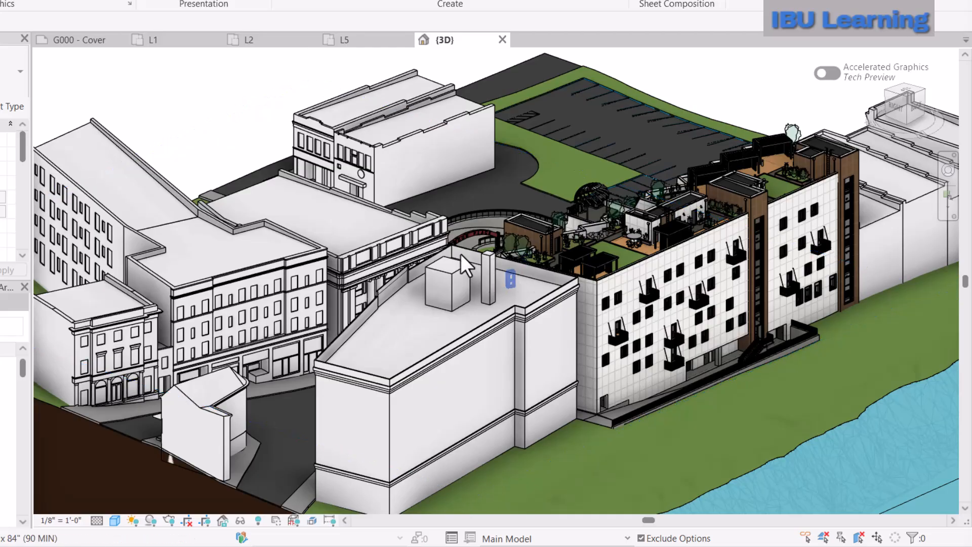
scroll(494, 274, up, 3)
shift+middle_drag(493, 274, 494, 325)
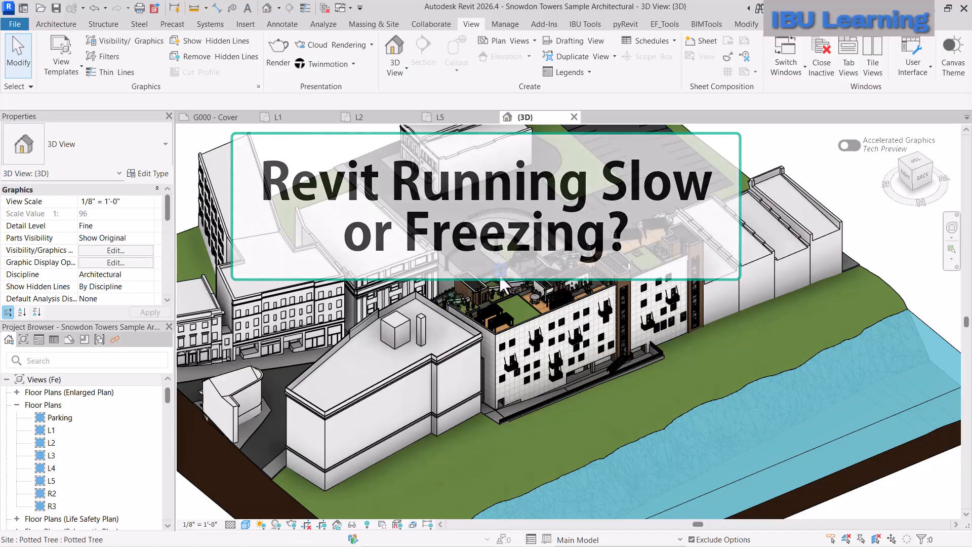
middle_drag(503, 281, 546, 300)
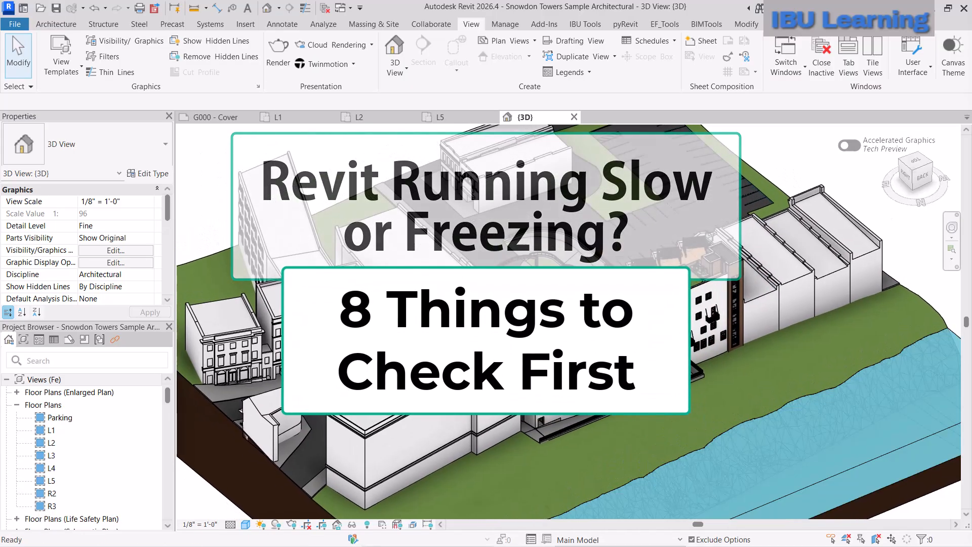
scroll(546, 299, up, 1)
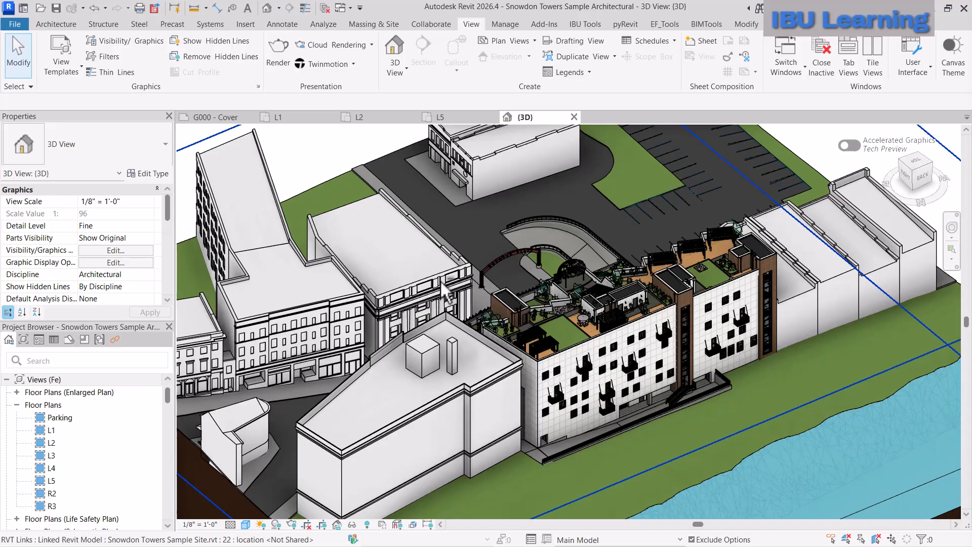
shift+middle_drag(411, 284, 429, 307)
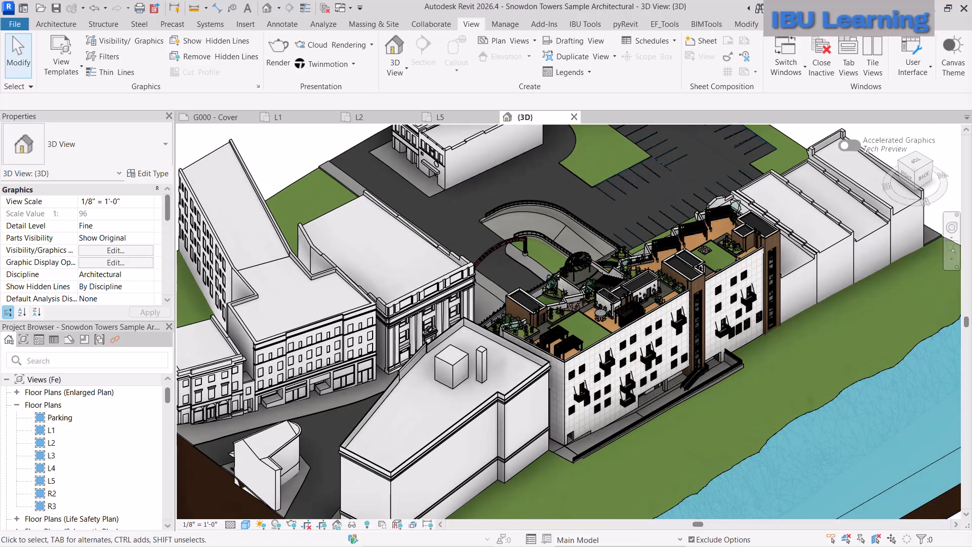
Step: Switch to Chrome and review the issue and causes sections of the Autodesk article on slow performance and frequent hangs in Revit
key(super)
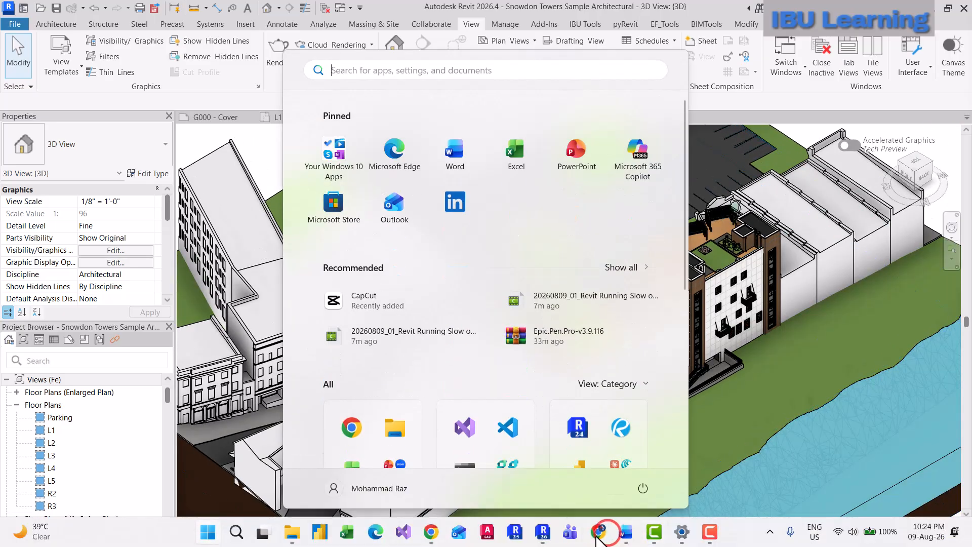
click(596, 535)
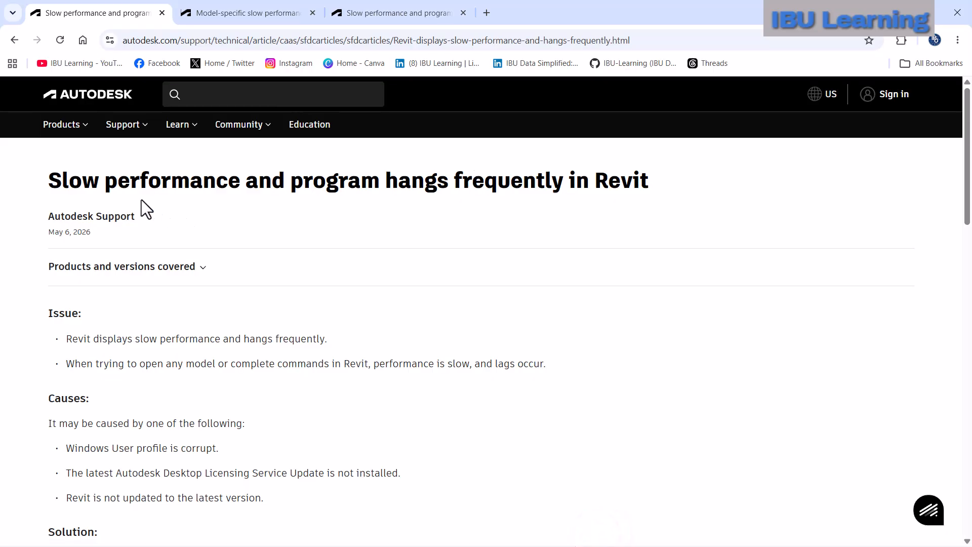
scroll(269, 252, down, 1)
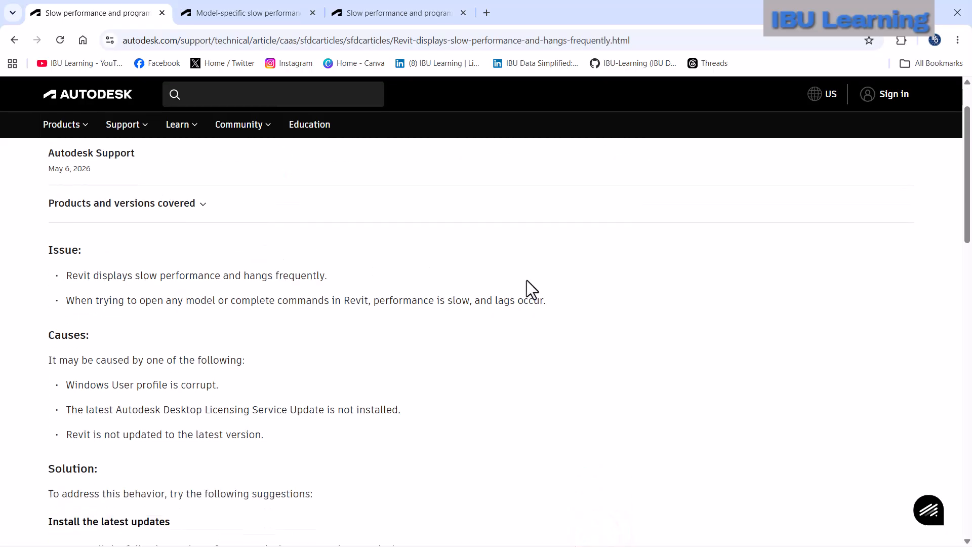
key(super)
mouse_move(34, 237)
mouse_down()
mouse_move(243, 287)
mouse_move(553, 317)
mouse_up()
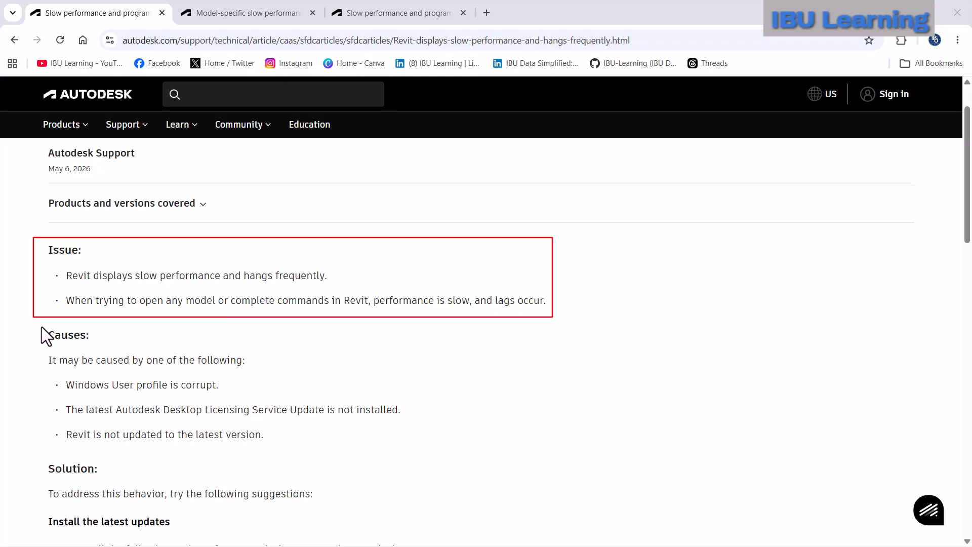
drag(42, 327, 98, 343)
mouse_move(54, 375)
mouse_down()
mouse_move(103, 391)
mouse_move(236, 394)
mouse_up()
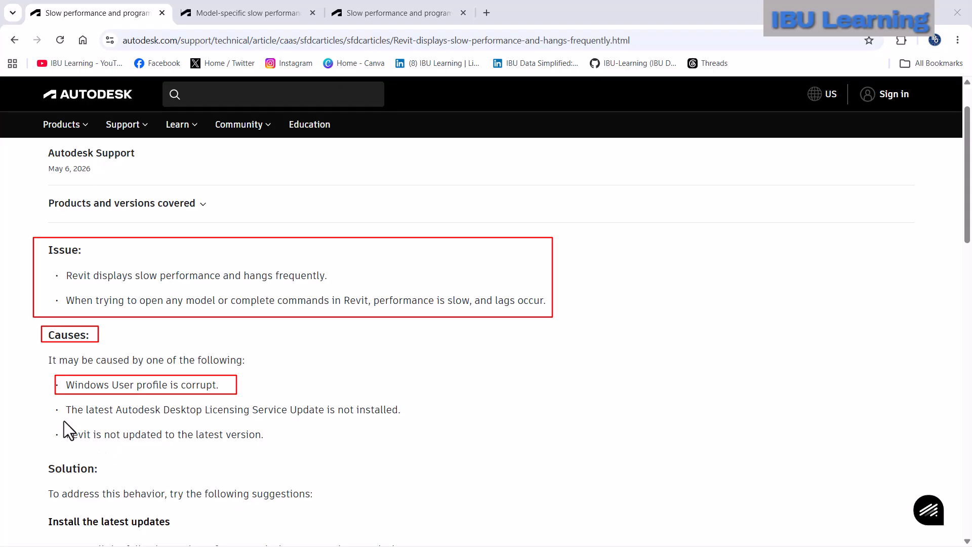
drag(63, 403, 409, 423)
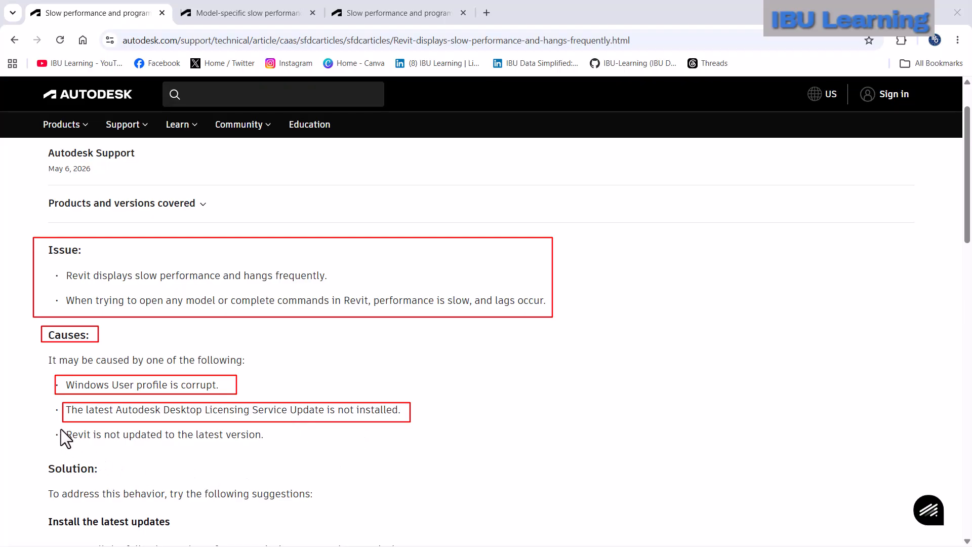
drag(61, 429, 270, 447)
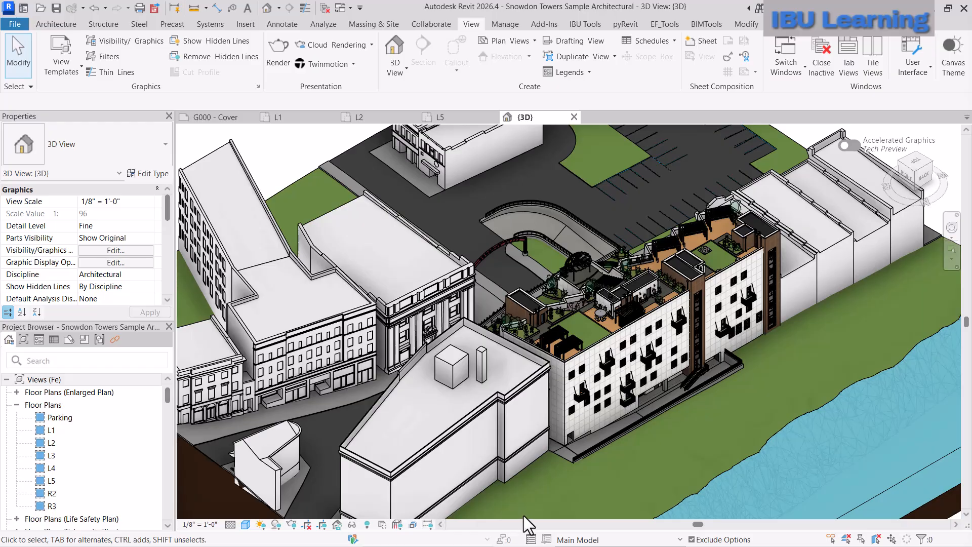
Step: Switch back to Revit, open Autodesk Access, check the scheduled Revit and AutoCAD updates, and close it
key(super)
click(770, 531)
click(745, 492)
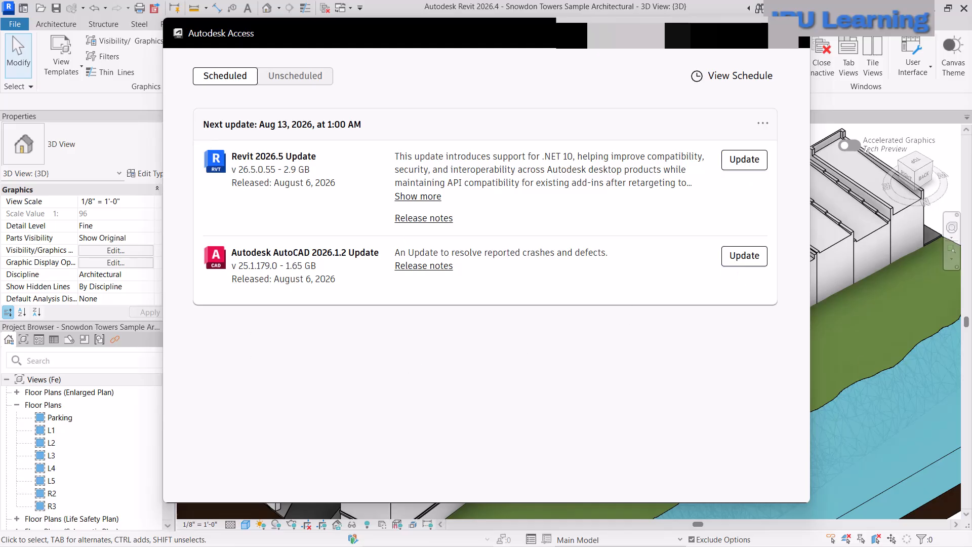
mouse_move(190, 100)
mouse_down()
mouse_move(314, 297)
mouse_move(390, 452)
mouse_move(383, 473)
mouse_up()
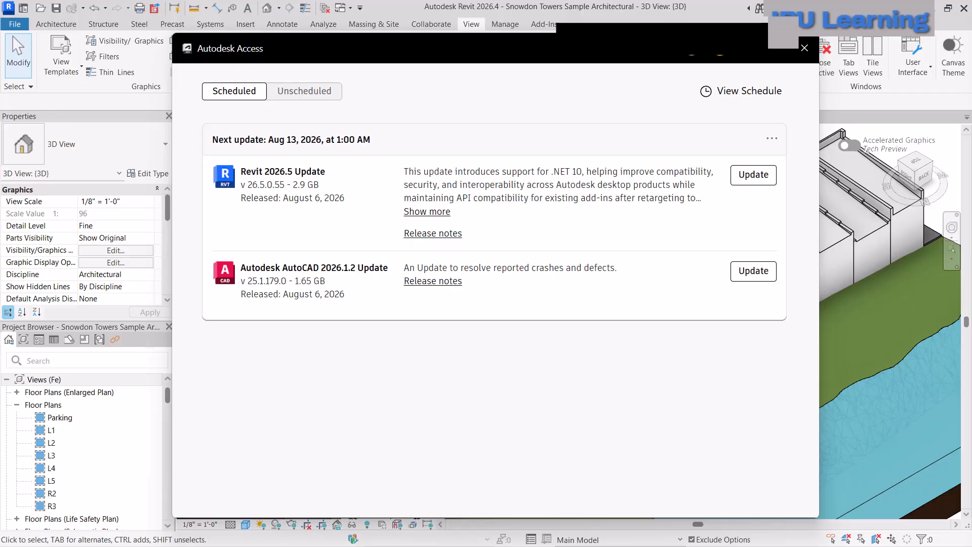
click(810, 53)
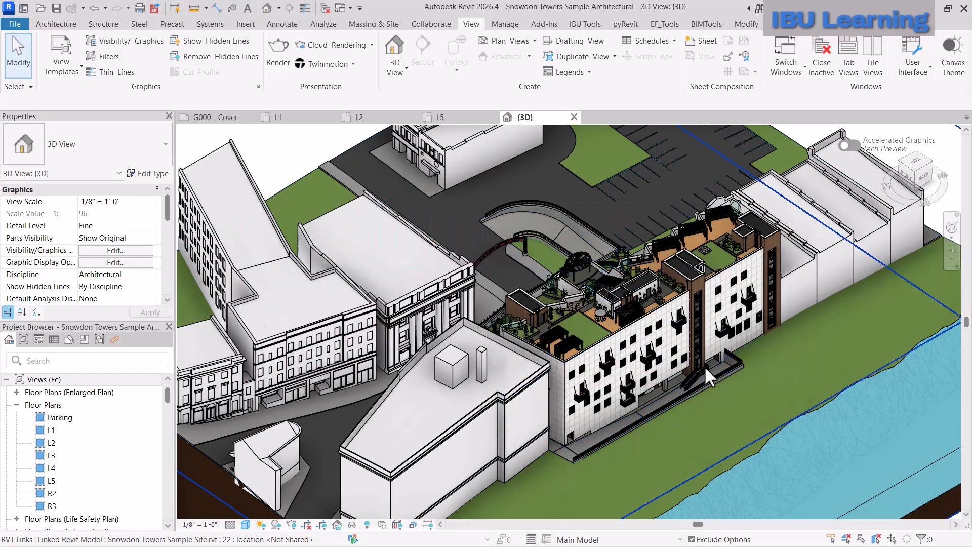
Step: Open Purge Unused for the Snowdon Towers model to review the removable items, and close it without purging
click(504, 24)
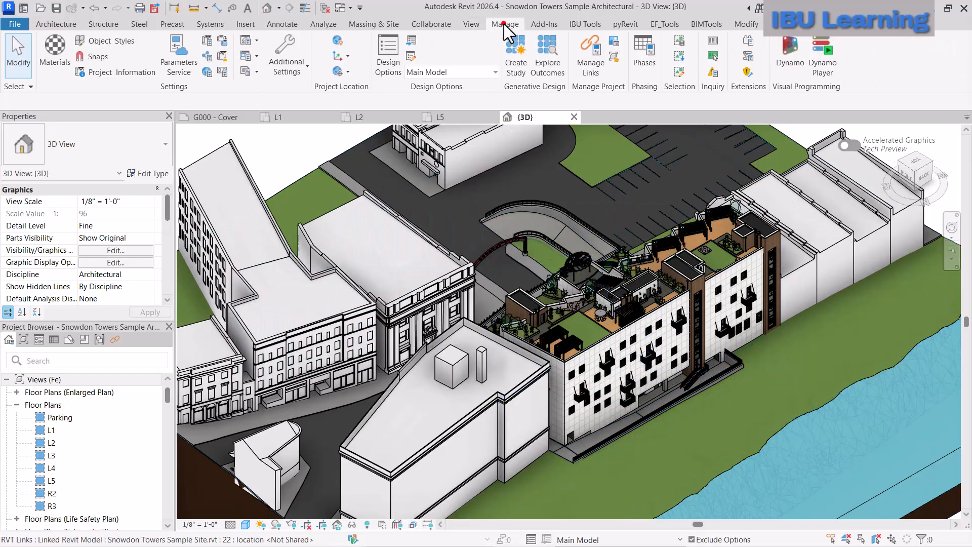
click(222, 57)
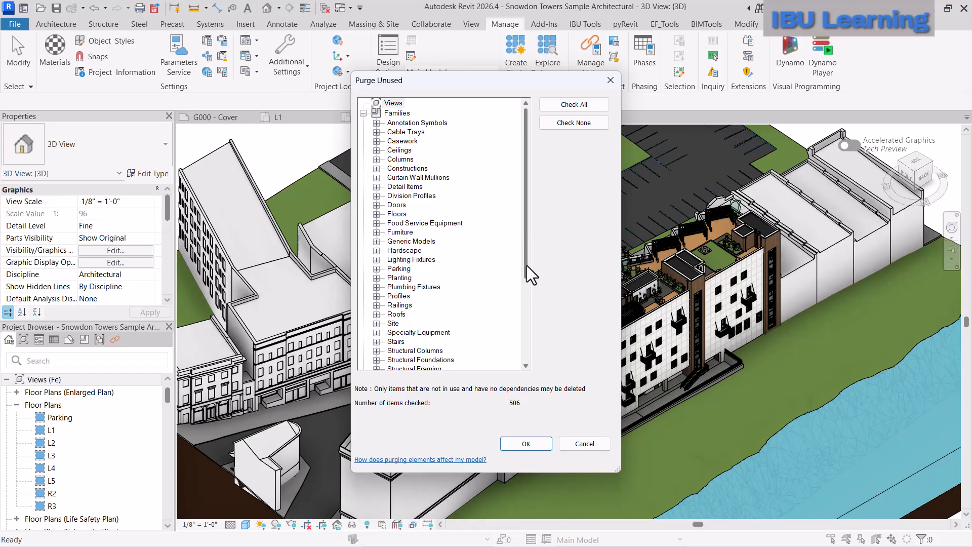
click(611, 80)
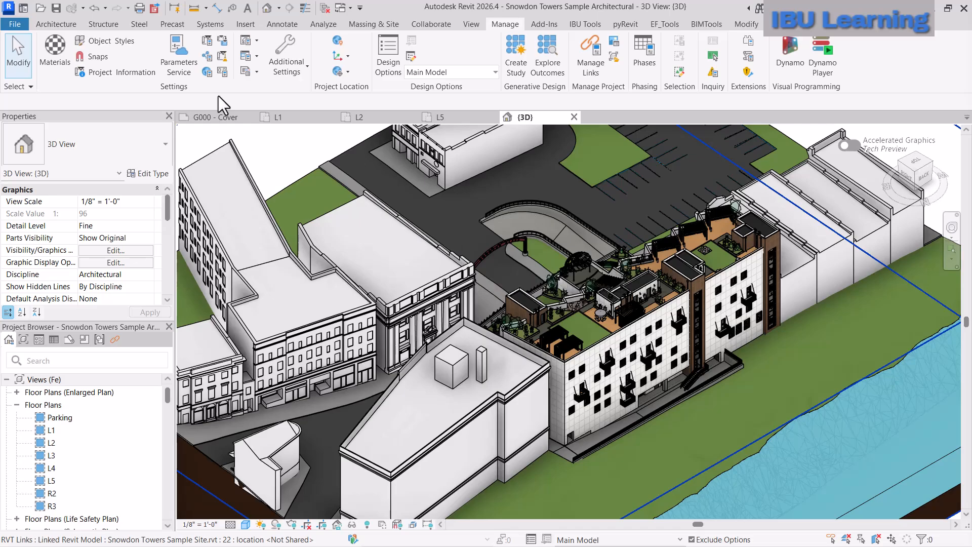
Step: Create a new project from the Imperial Multi-discipline template
click(23, 8)
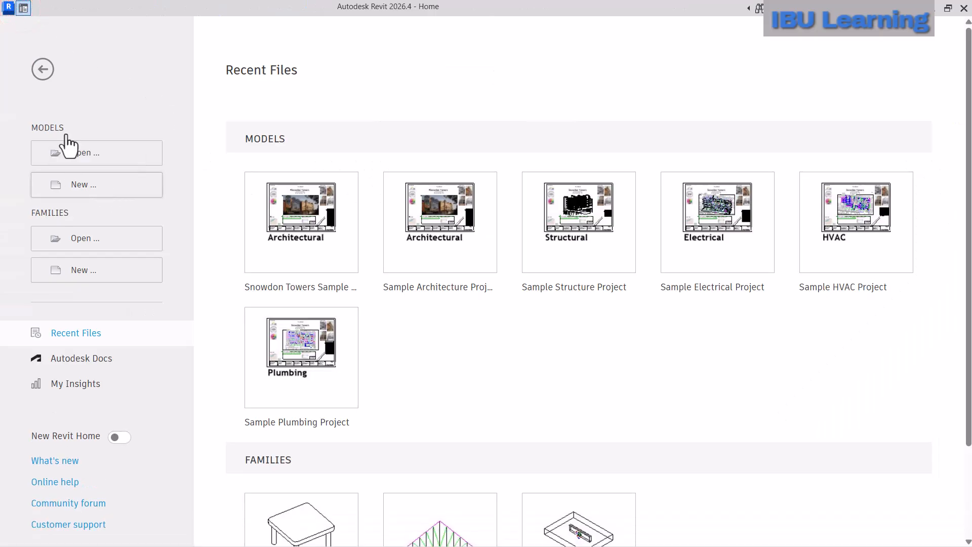
click(108, 185)
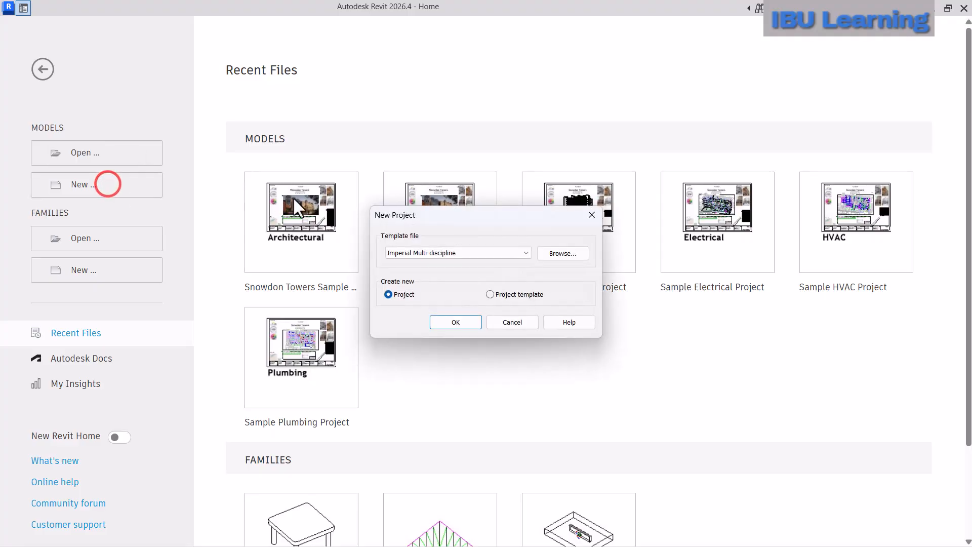
click(456, 320)
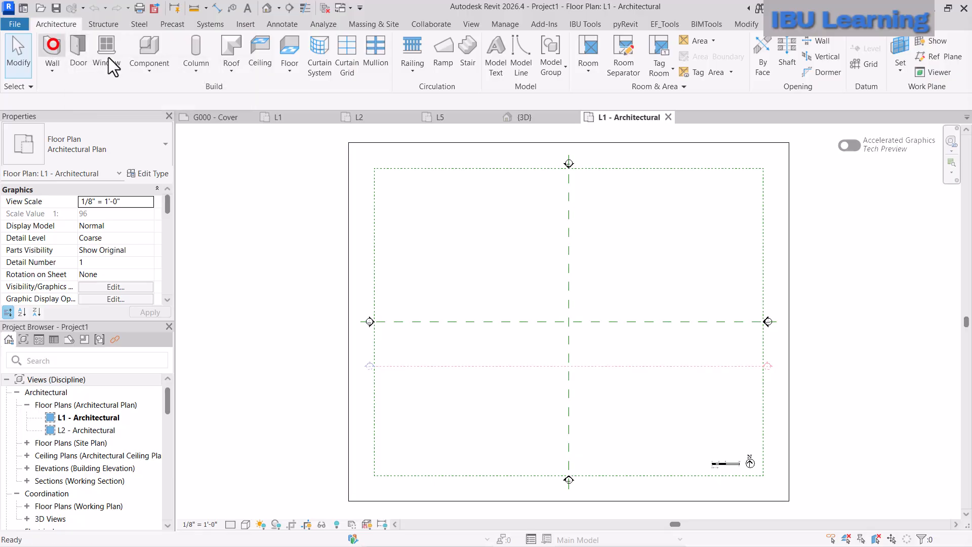
Step: Draw a closed rectangle of Generic - 8" walls near the middle of the new project's default 3D view
click(52, 51)
click(556, 44)
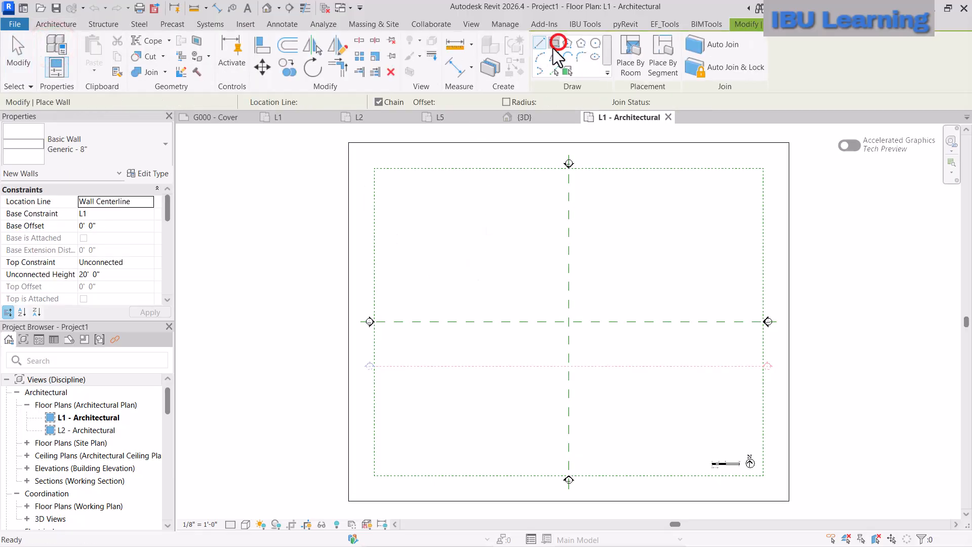
click(265, 8)
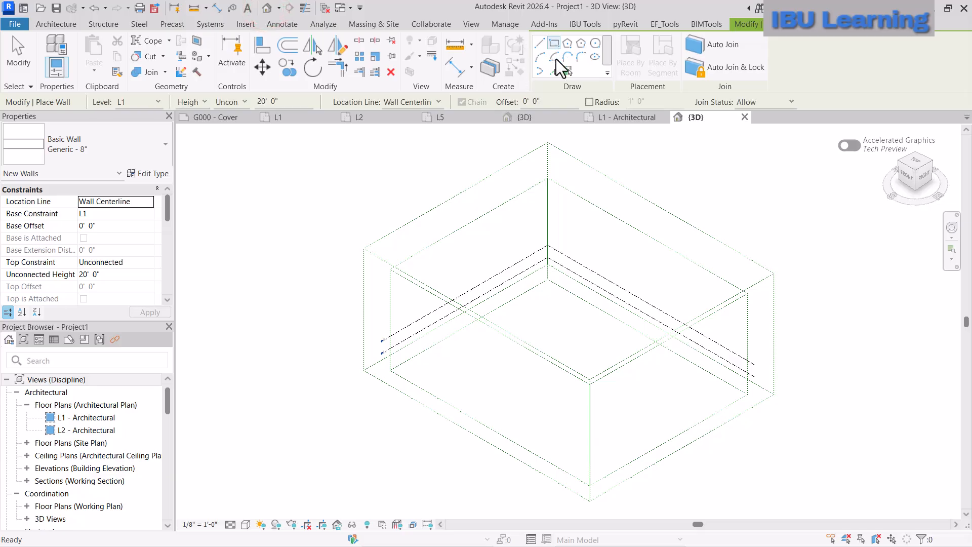
click(538, 322)
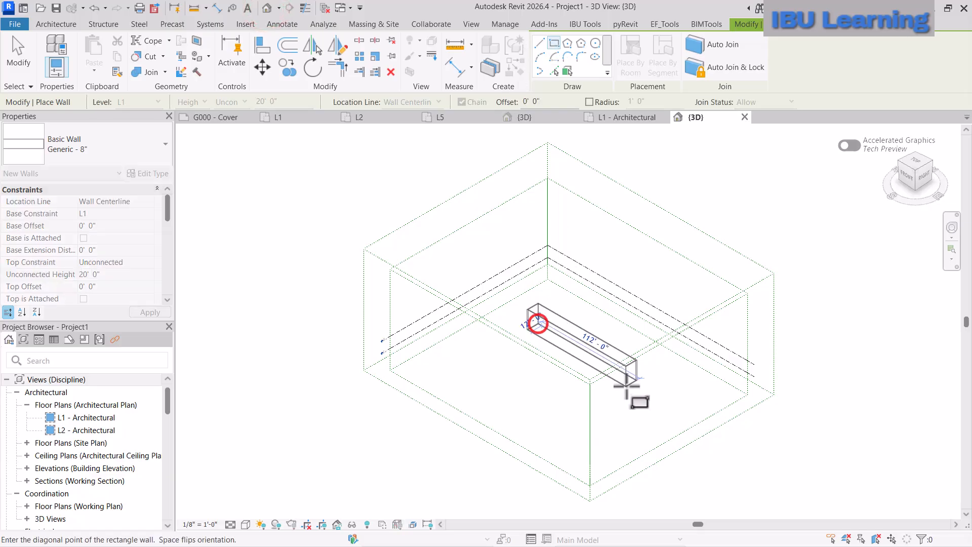
click(553, 384)
key(Escape)
key(Escape)
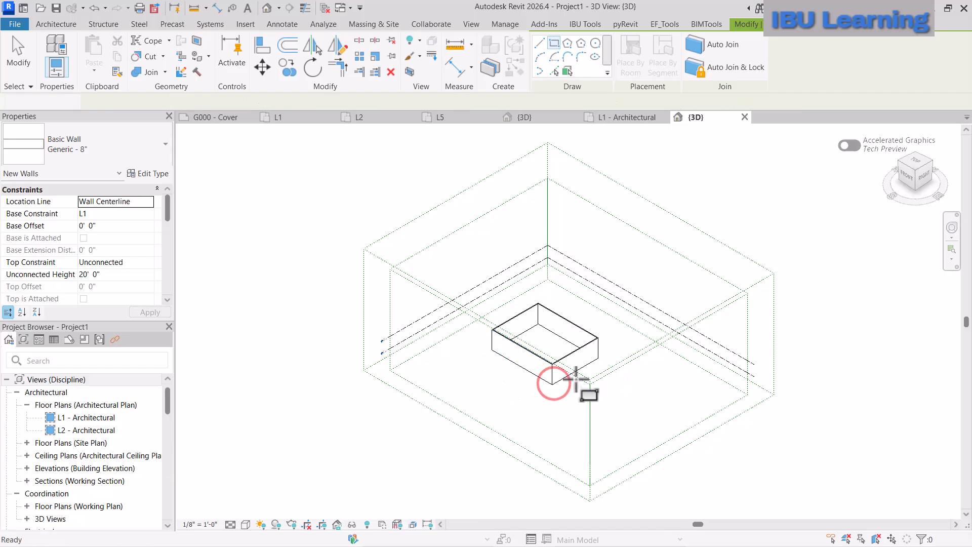
Step: Set the new project's 3D view to the Shaded visual style and inspect the rectangular walls from the front
scroll(567, 382, up, 5)
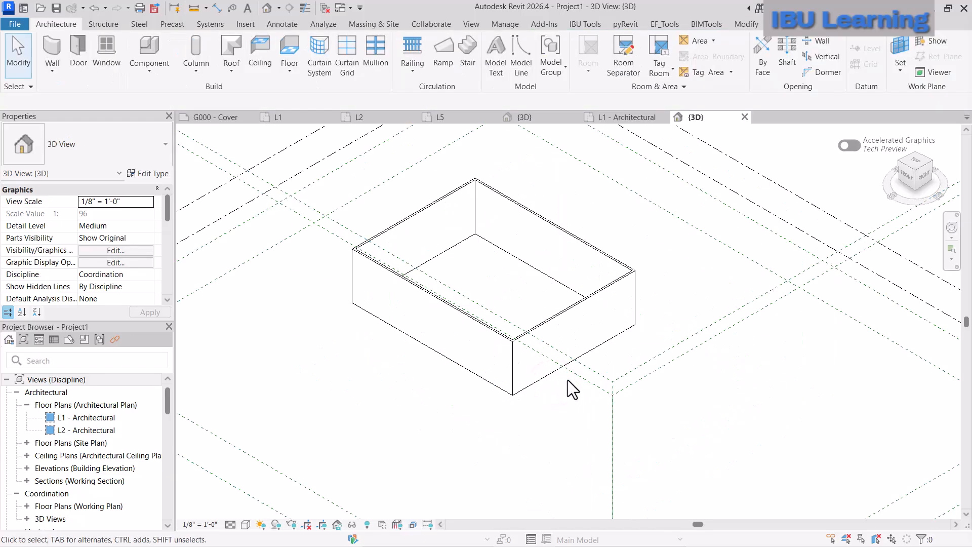
click(246, 524)
click(272, 473)
scroll(622, 336, up, 3)
shift+middle_drag(621, 335, 596, 269)
scroll(642, 272, down, 3)
middle_drag(693, 286, 657, 220)
scroll(610, 220, up, 3)
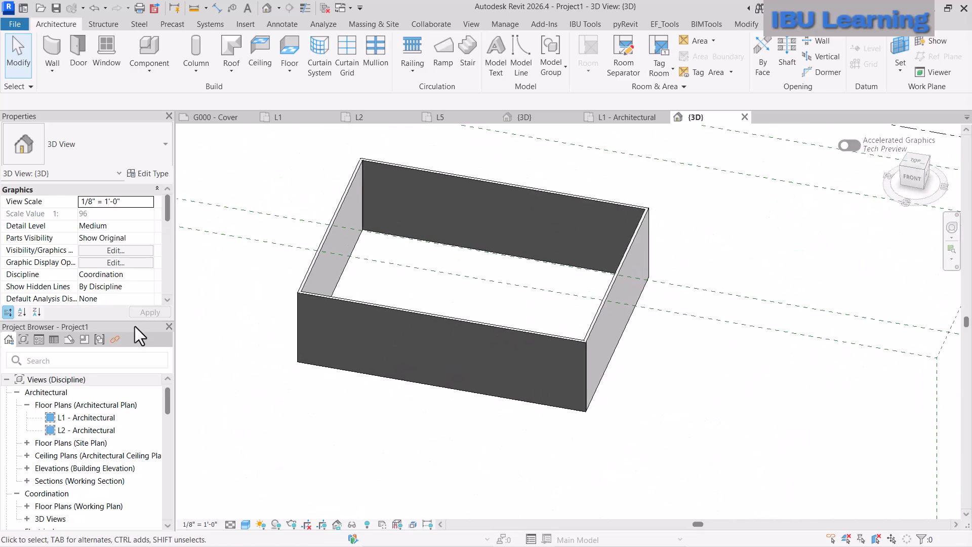
Step: Check the new project's L1 - Architectural and L2 - Architectural floor plans, and return to the Snowdon Towers 3D view
click(72, 419)
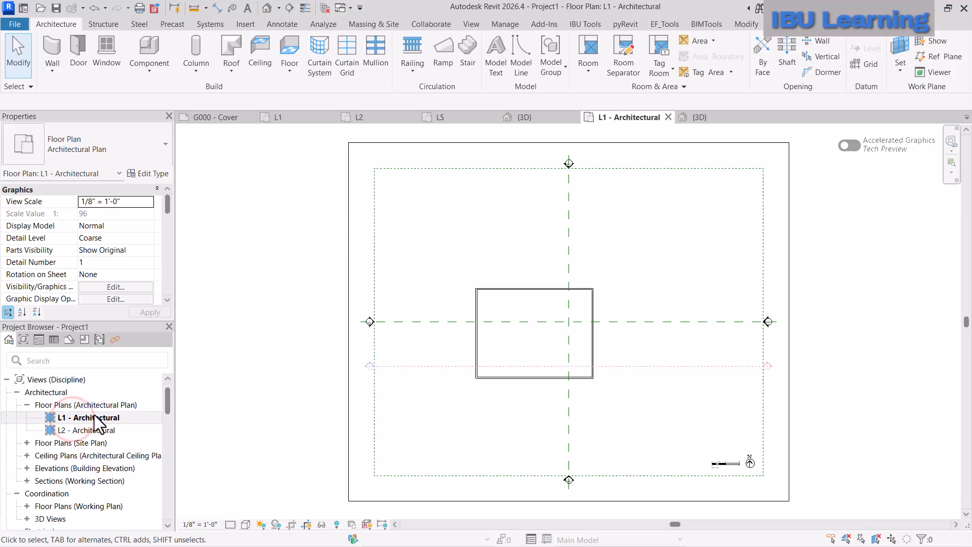
double_click(76, 430)
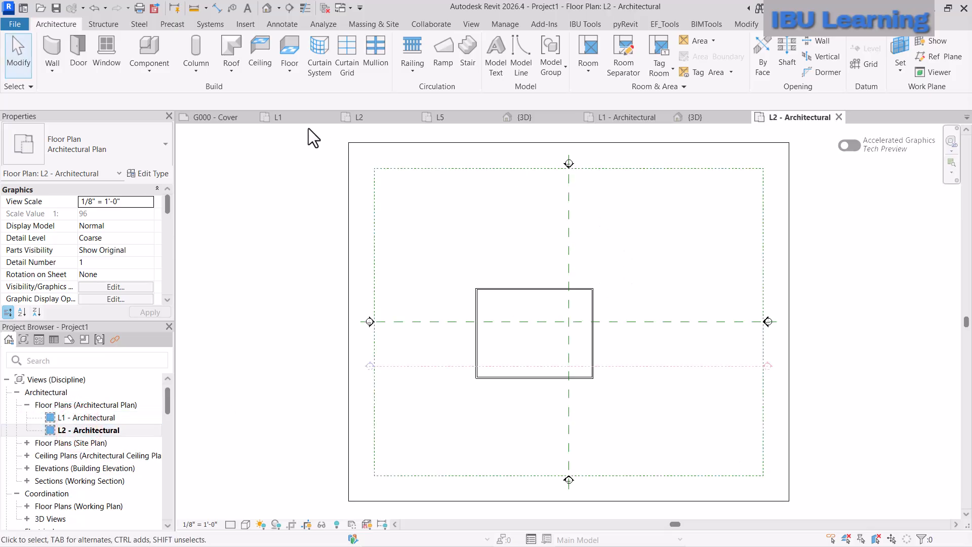
click(539, 117)
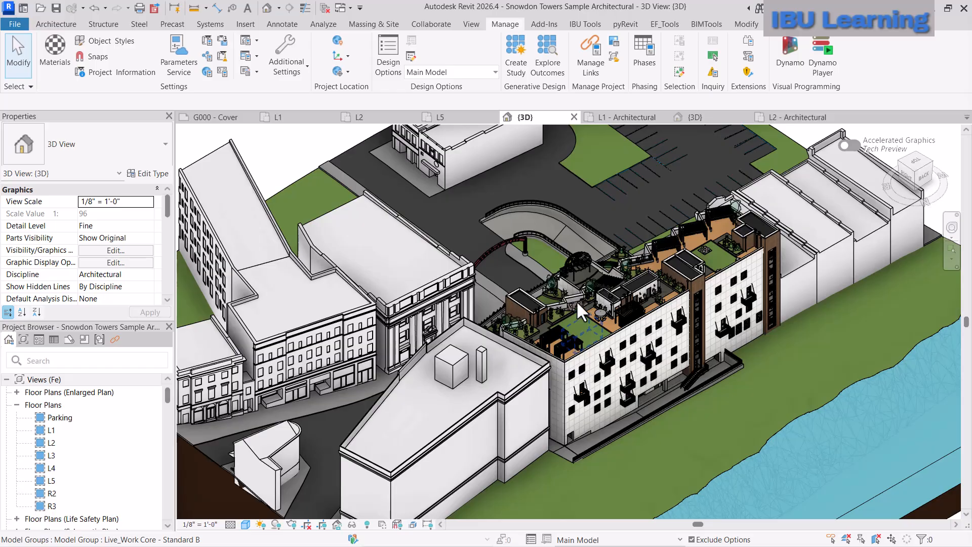
middle_drag(684, 363, 621, 396)
middle_drag(627, 320, 605, 317)
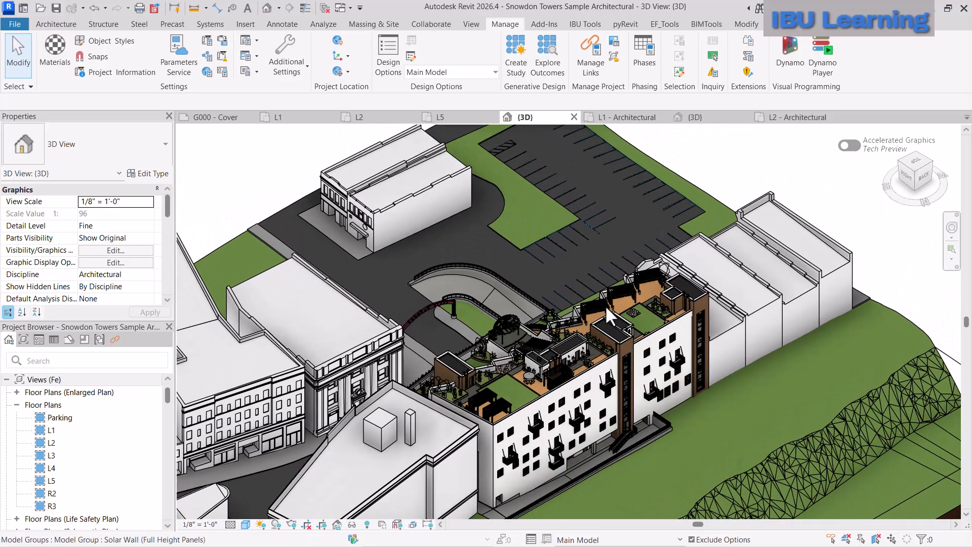
middle_drag(490, 309, 546, 311)
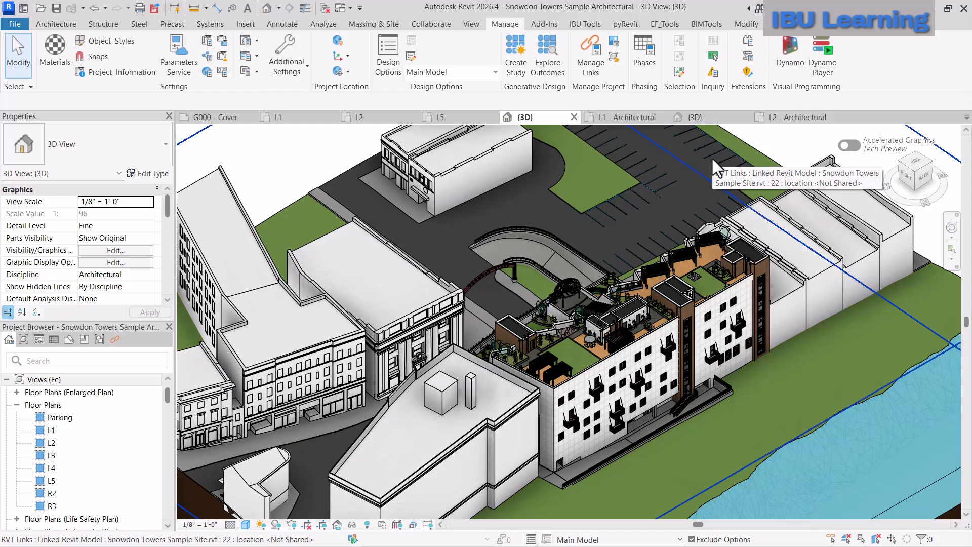
middle_drag(365, 364, 419, 371)
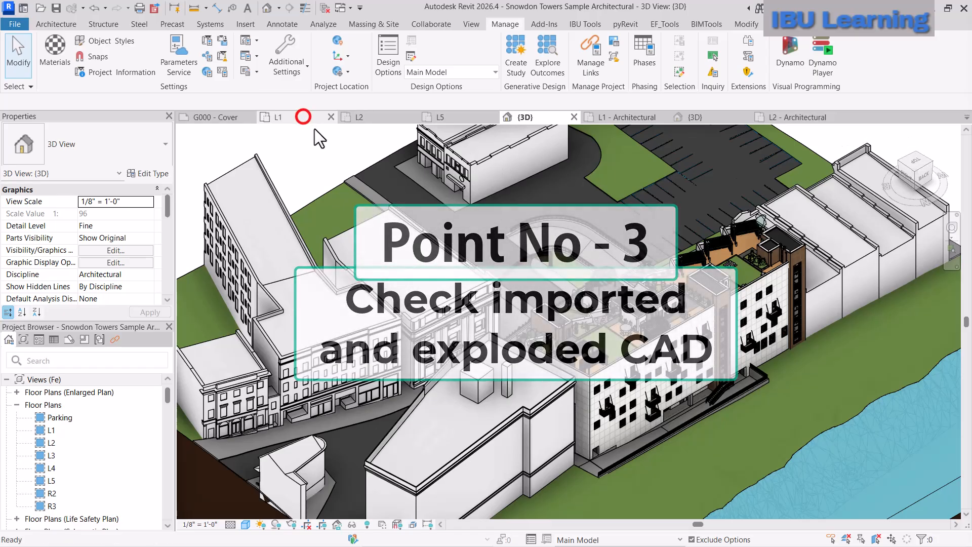
Step: Examine the L1 floor plan of the Snowdon Towers project for CAD content and switch to the L2 floor plan
click(303, 116)
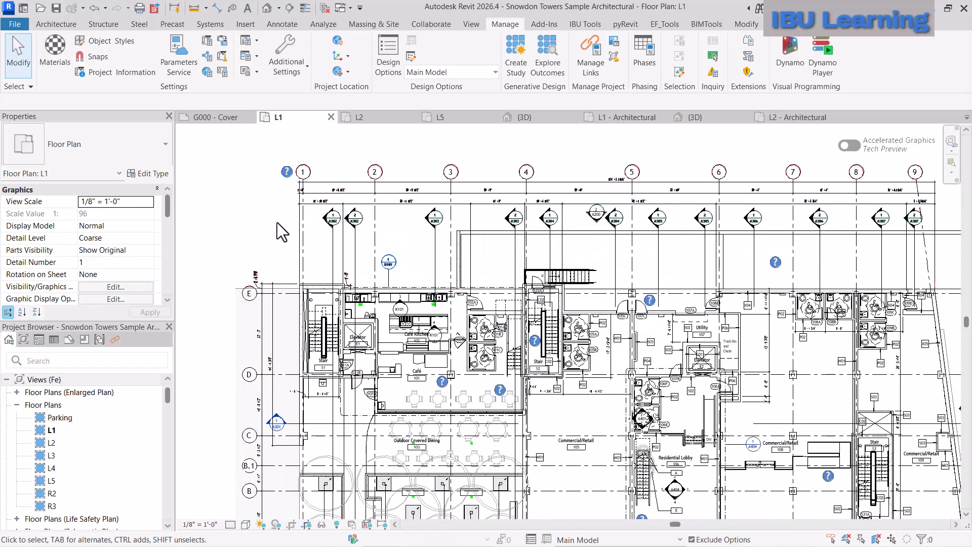
middle_drag(761, 355, 703, 310)
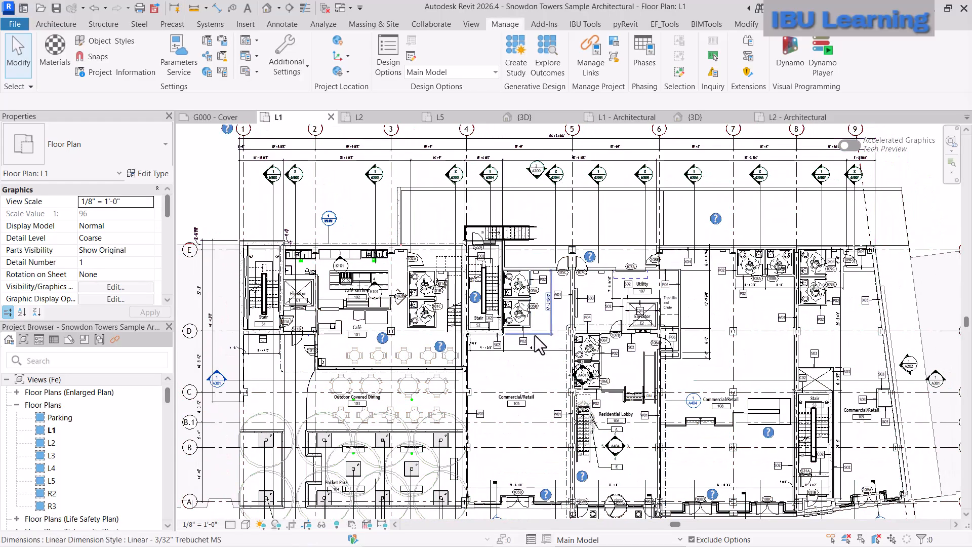
scroll(535, 331, down, 1)
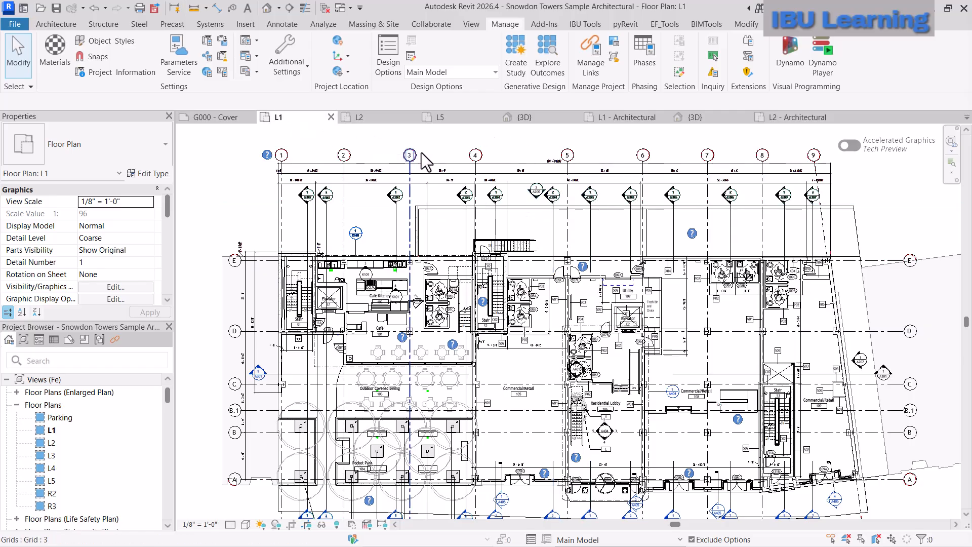
click(381, 120)
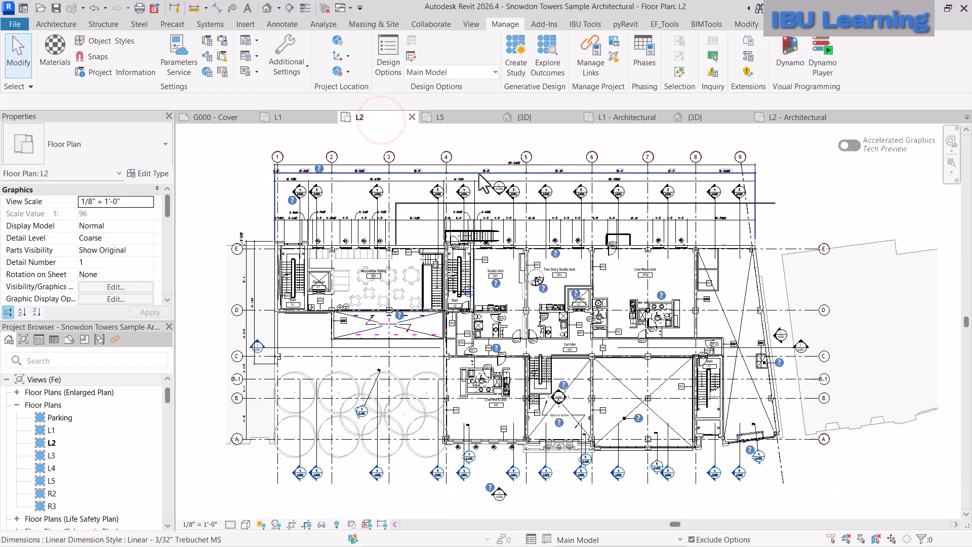
Step: Open the L5 floor plan, select the imported A105_Fifth Floor Plan.dwg to inspect its extent, and clear the selection
click(462, 117)
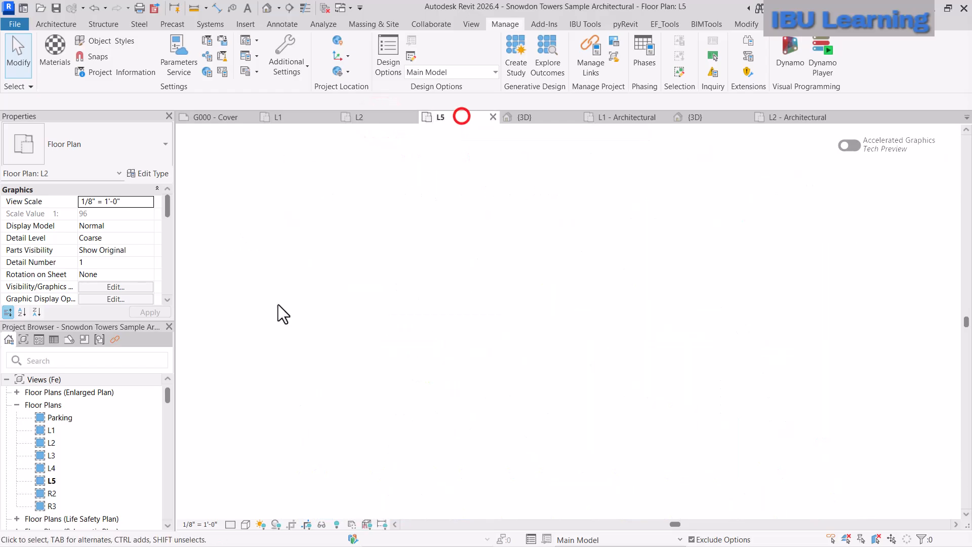
click(575, 173)
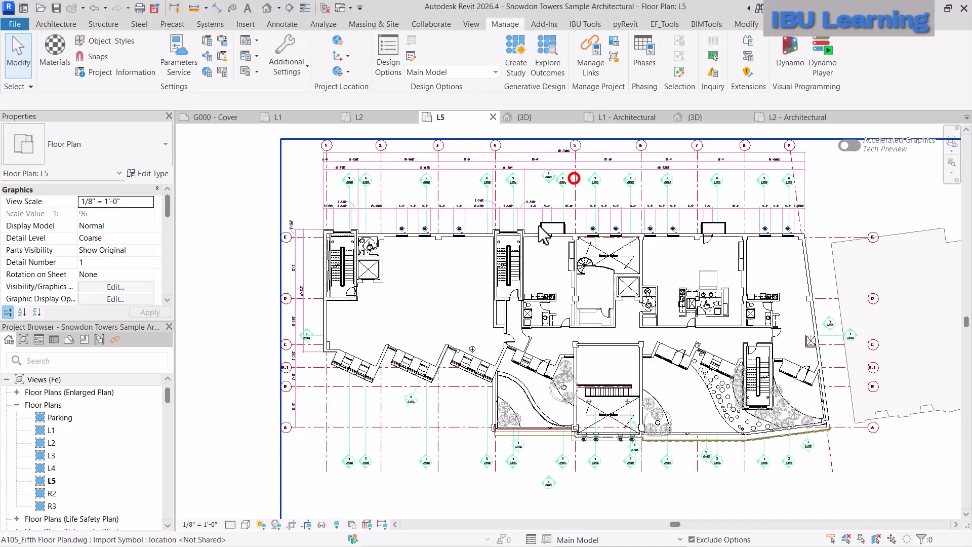
middle_drag(535, 249, 508, 269)
scroll(497, 221, up, 3)
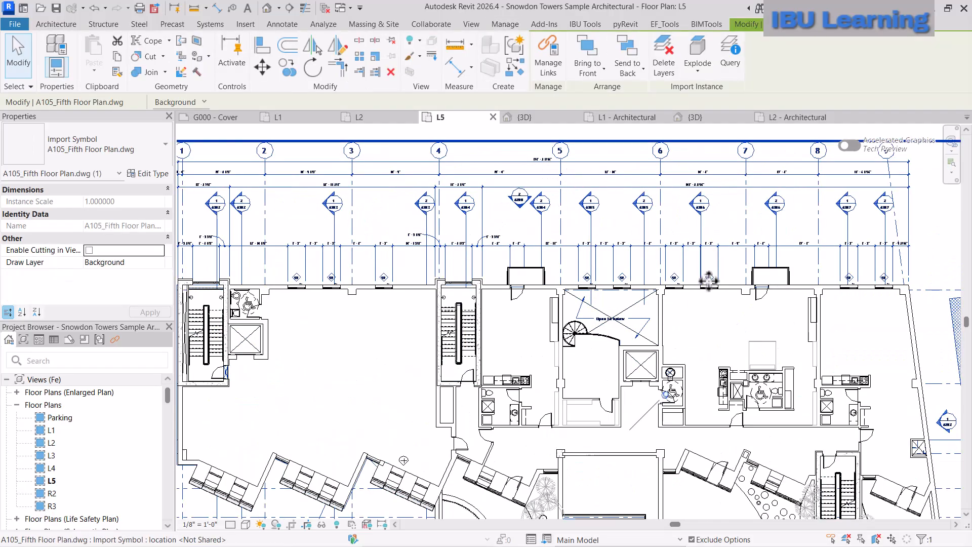
scroll(709, 280, down, 1)
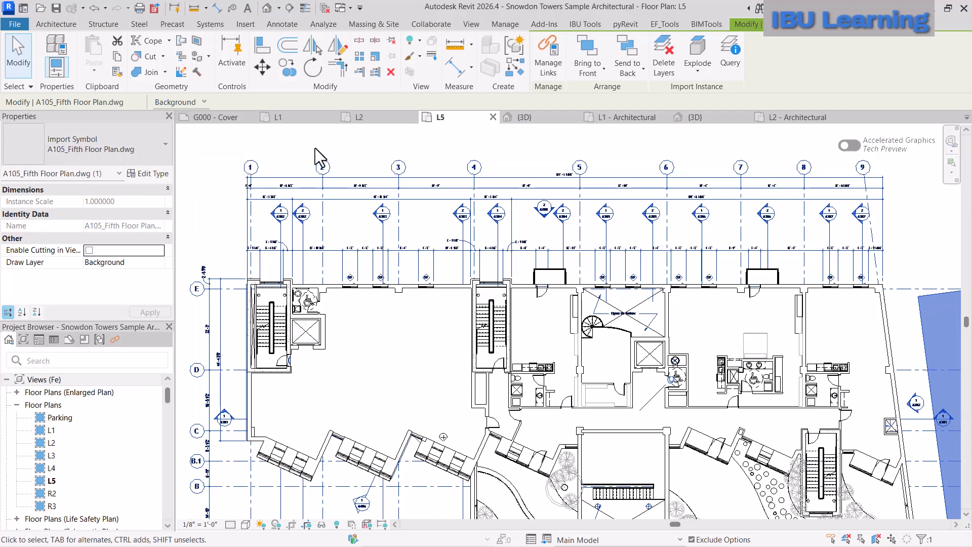
click(459, 142)
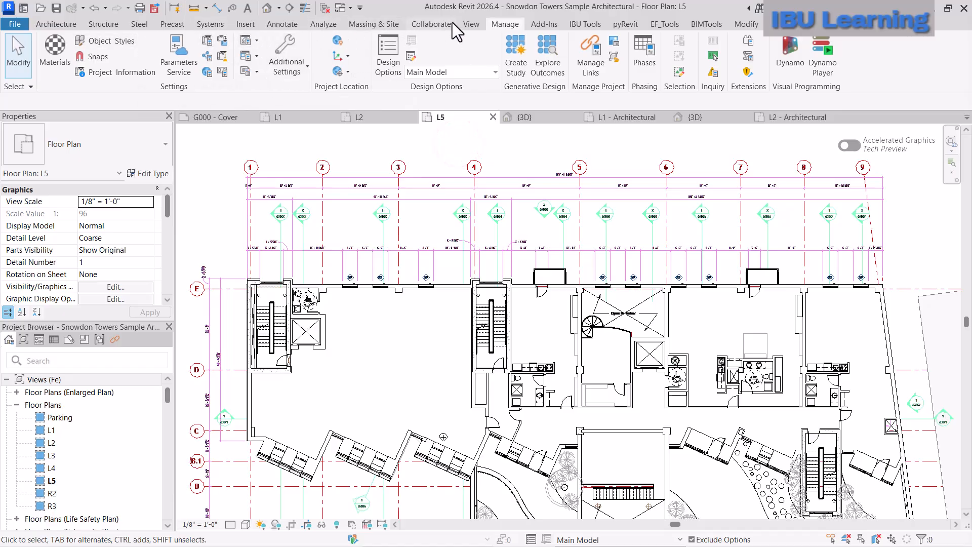
Step: Show the imported categories in the L5 floor plan's Visibility/Graphic Overrides, with the dialog widened
click(471, 24)
click(138, 41)
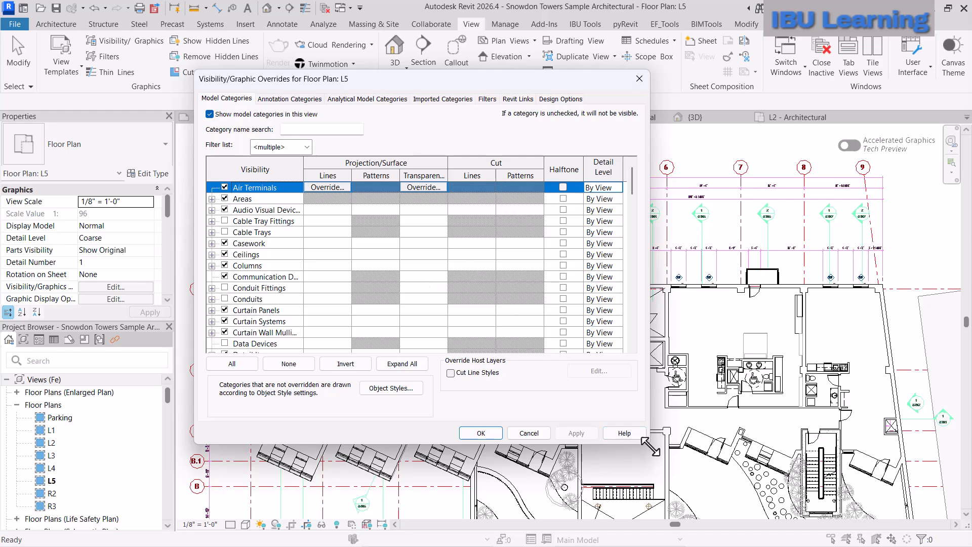
drag(649, 442, 804, 435)
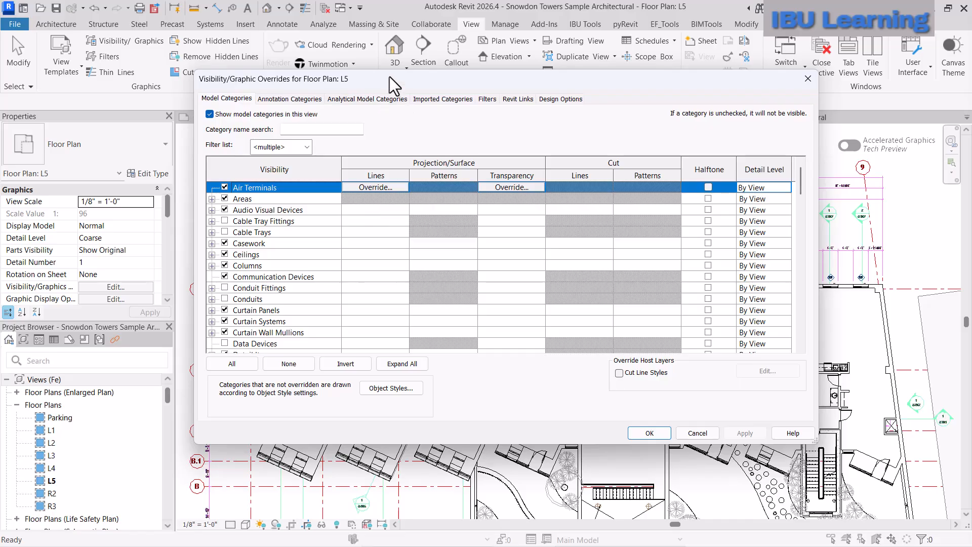
drag(390, 77, 368, 71)
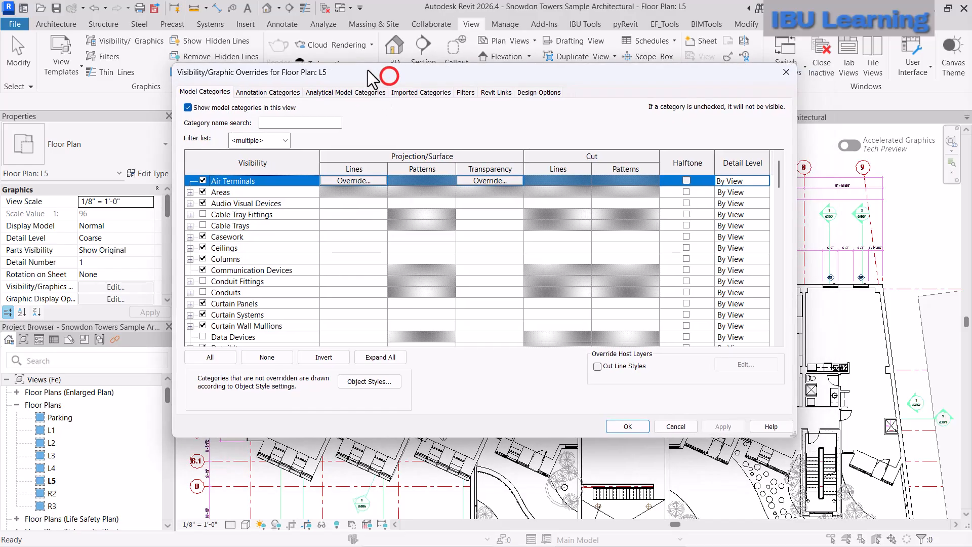
click(416, 92)
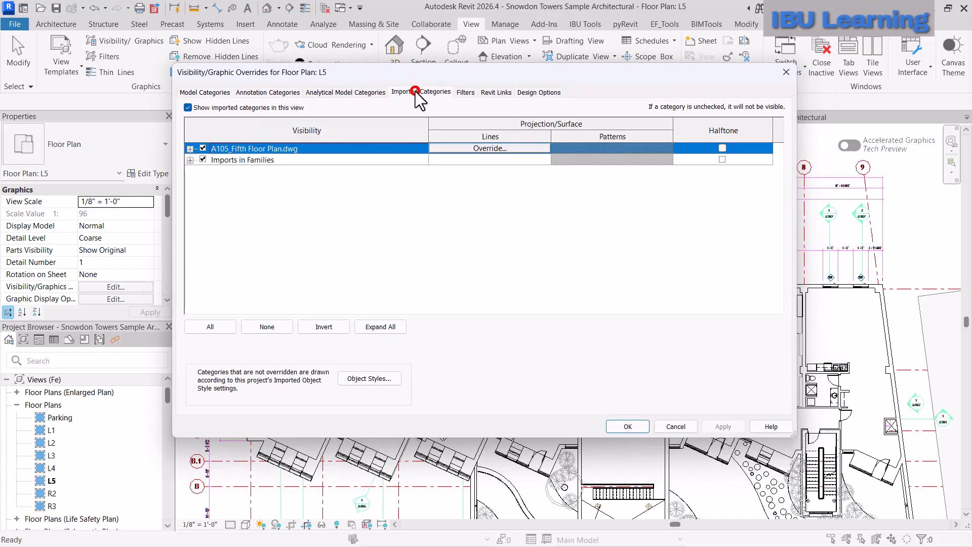
Step: Expand the layers of A105_Fifth Floor Plan.dwg for review, close the overrides unchanged, and dismiss the save reminder
click(190, 149)
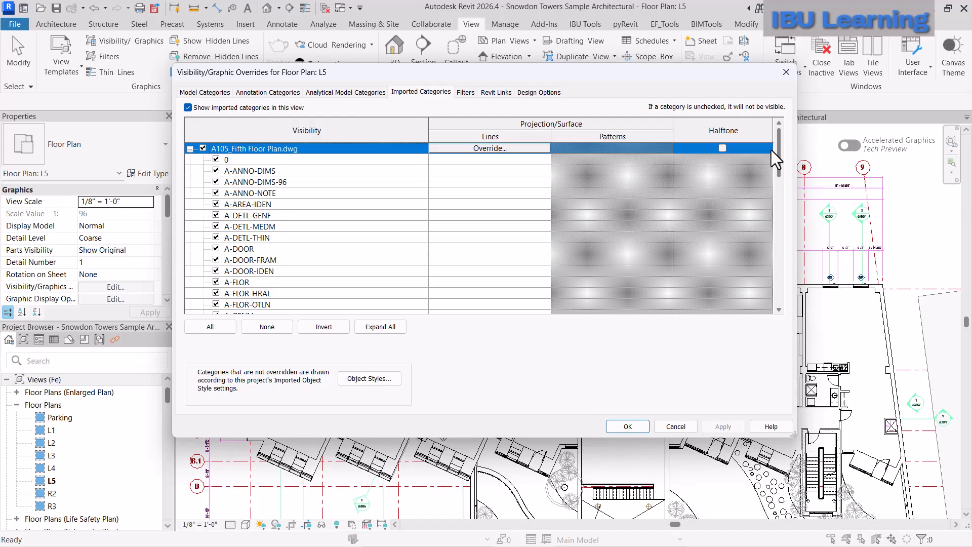
click(190, 149)
click(191, 149)
mouse_move(780, 147)
mouse_down()
mouse_move(794, 283)
mouse_move(797, 143)
mouse_up()
click(783, 72)
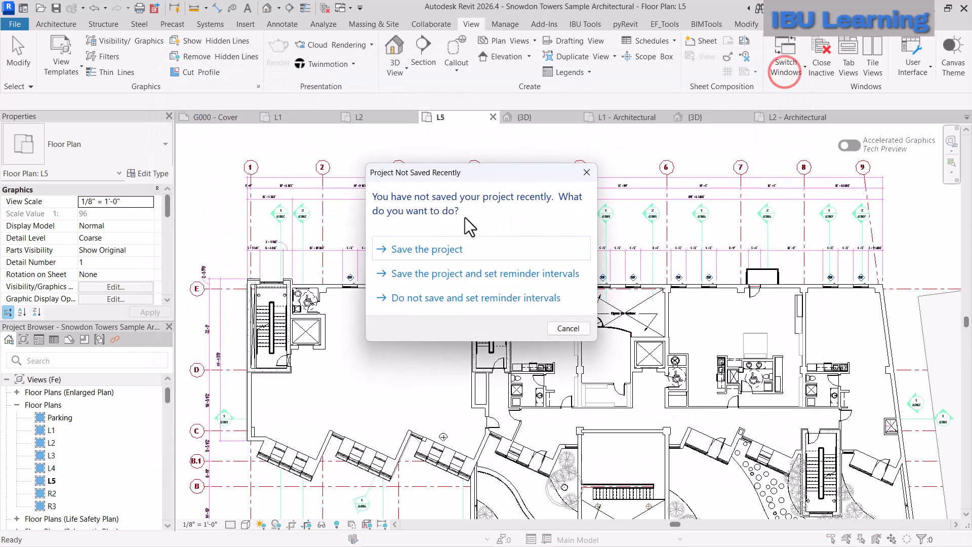
click(586, 173)
click(582, 185)
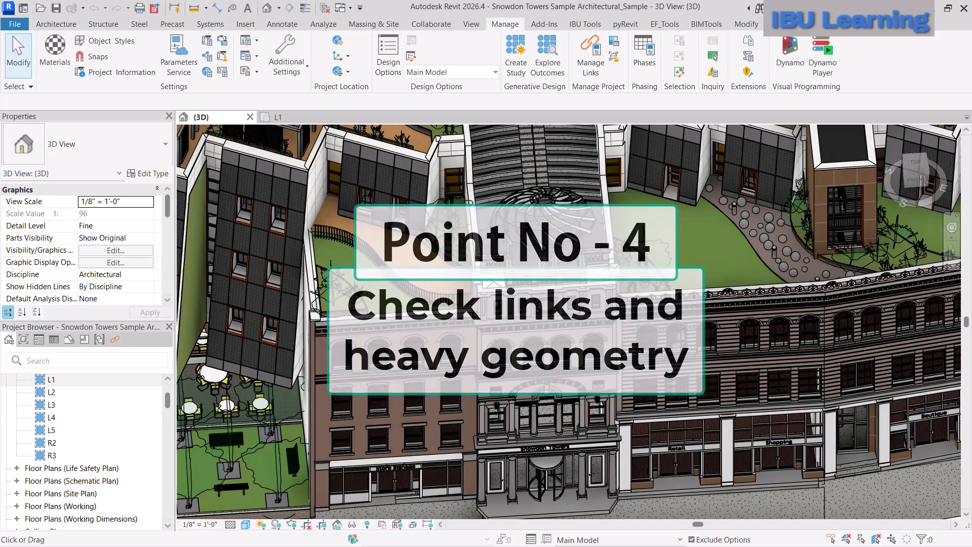
Step: Inspect the detailed facade in the 3D view, and review the project's Revit, CAD, PDF and image entries in Manage Links
scroll(679, 238, up, 5)
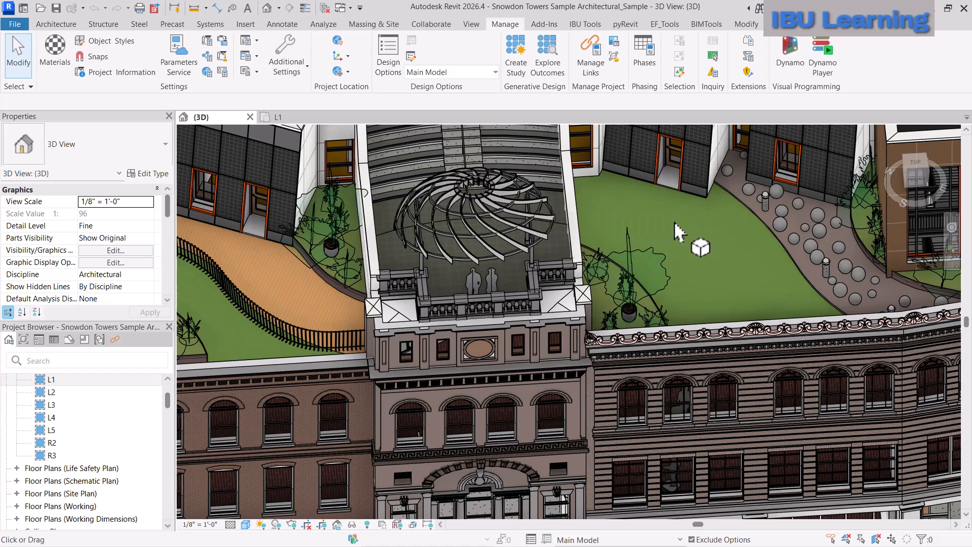
scroll(674, 220, down, 2)
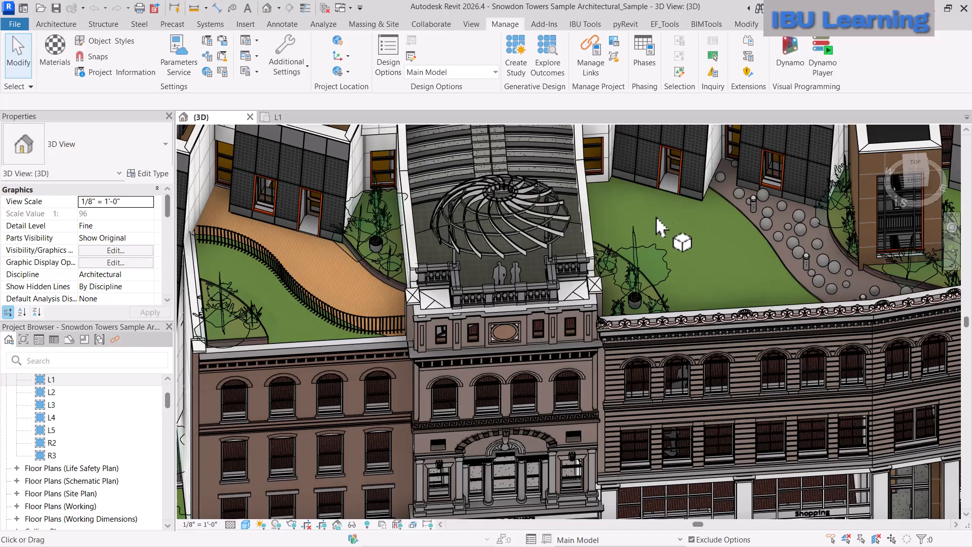
shift+middle_drag(655, 216, 665, 241)
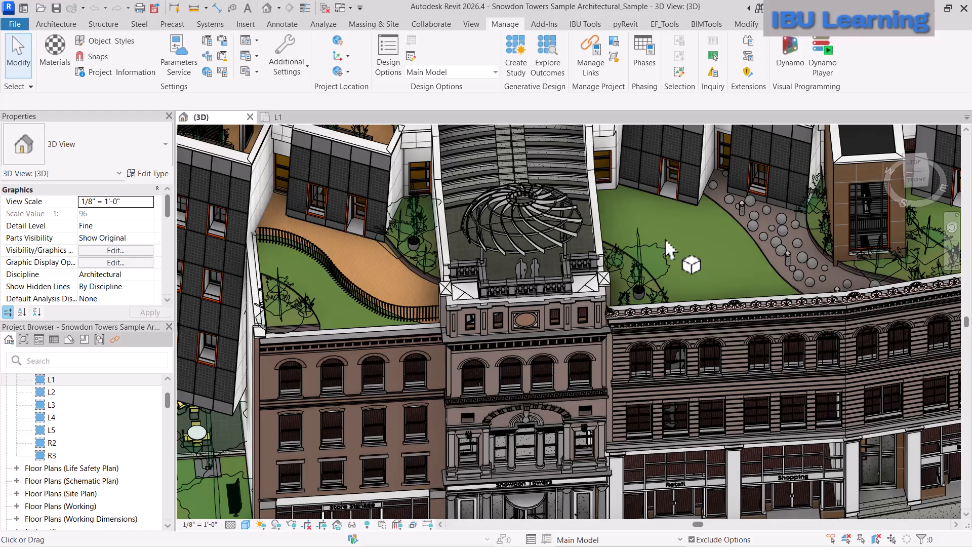
click(592, 54)
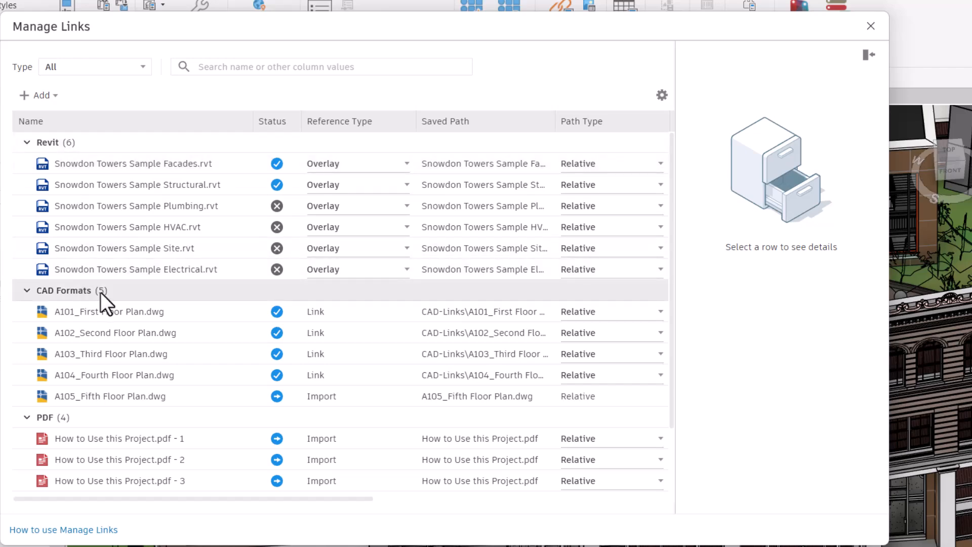
click(136, 312)
scroll(175, 373, down, 3)
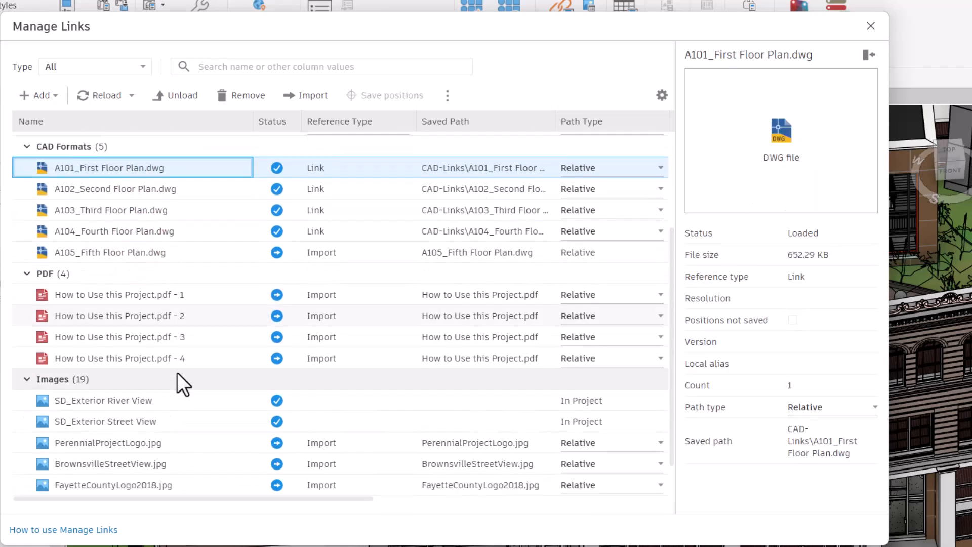
scroll(177, 372, down, 3)
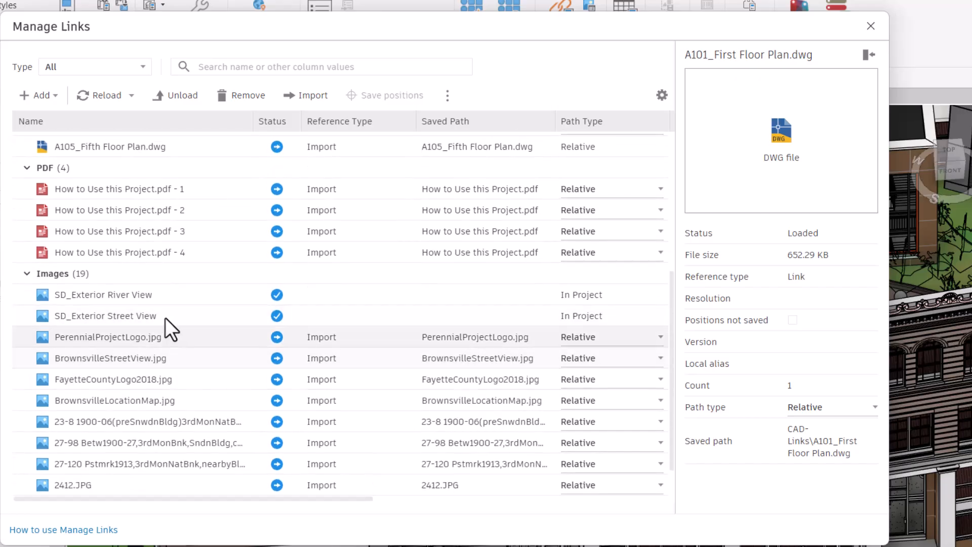
scroll(165, 324, down, 4)
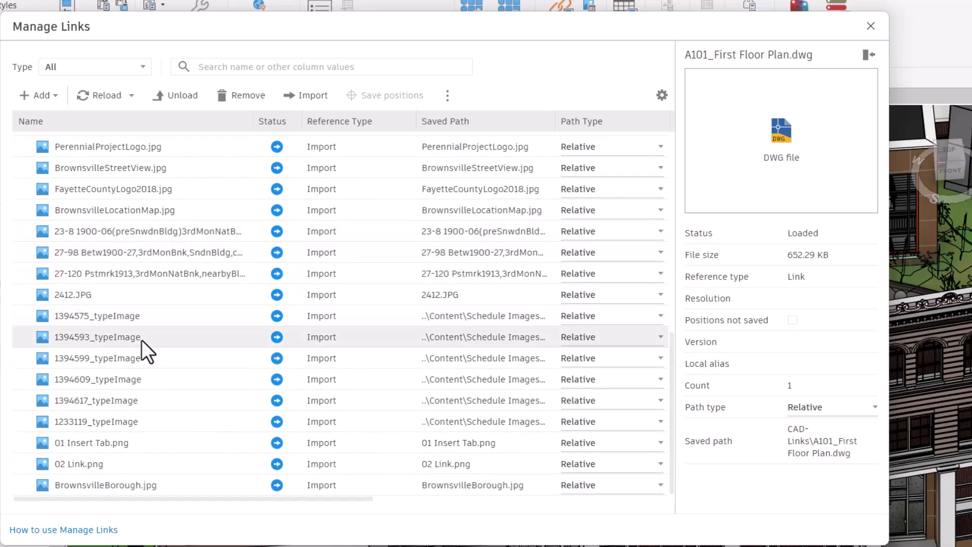
scroll(143, 365, up, 8)
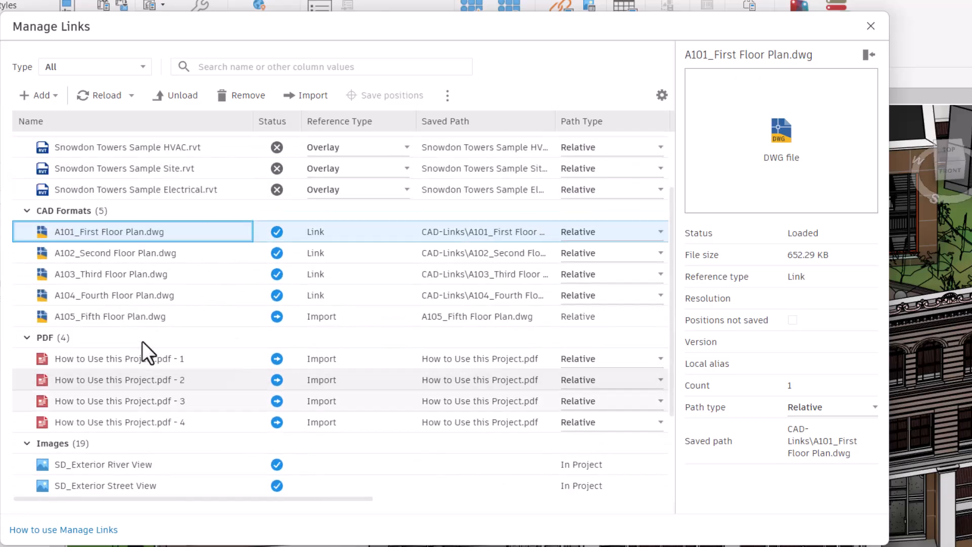
scroll(142, 341, up, 2)
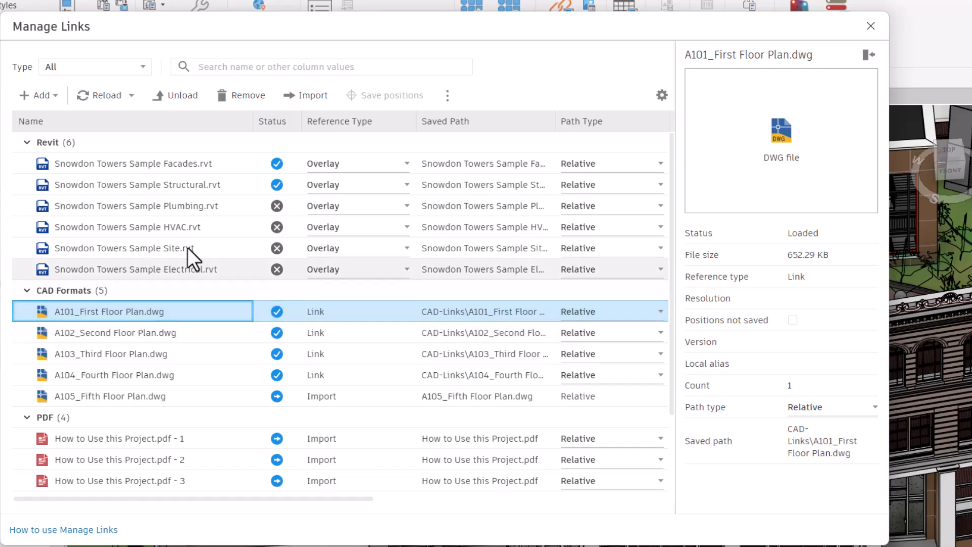
Step: Check the status of the Plumbing, HVAC, Site and Electrical Revit links, and unload the linked DWG floor plans A101 through A104
click(172, 207)
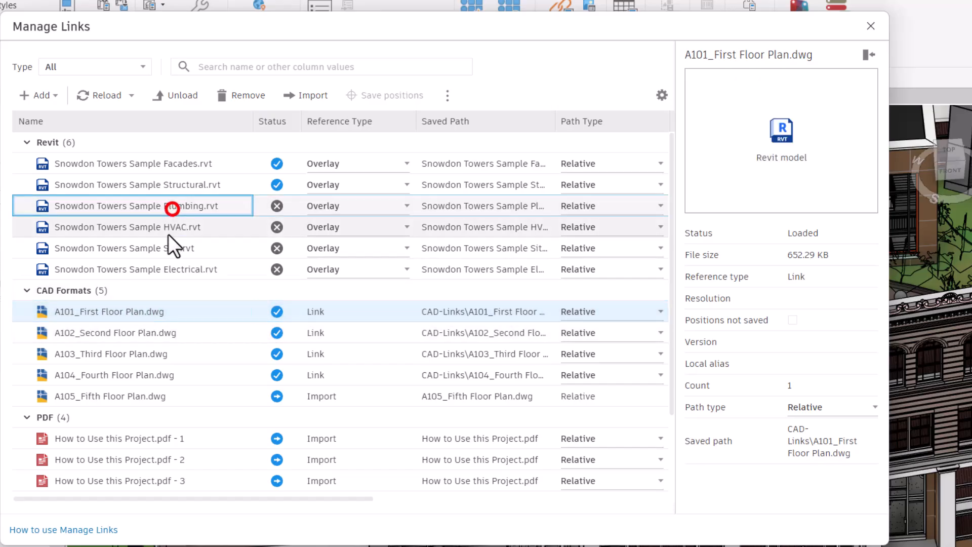
shift+click(165, 267)
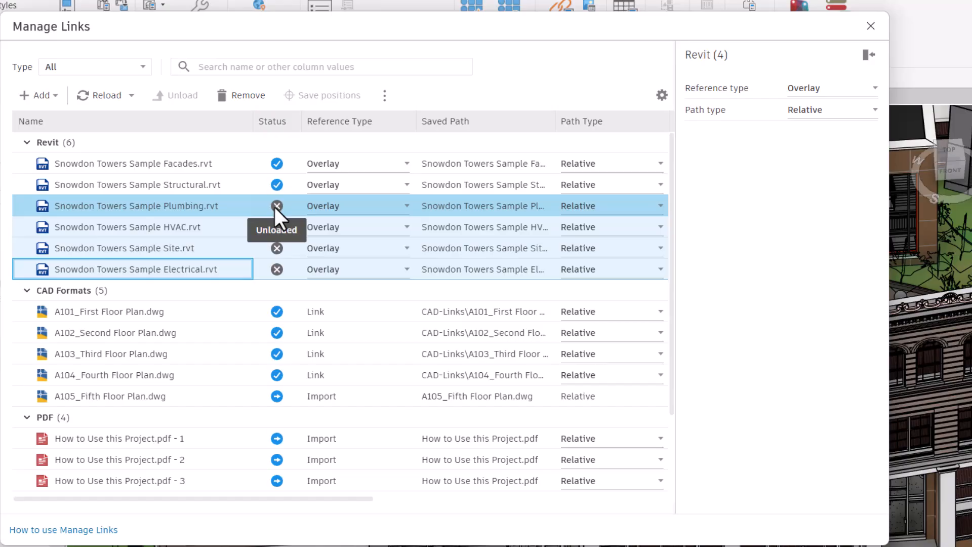
click(174, 316)
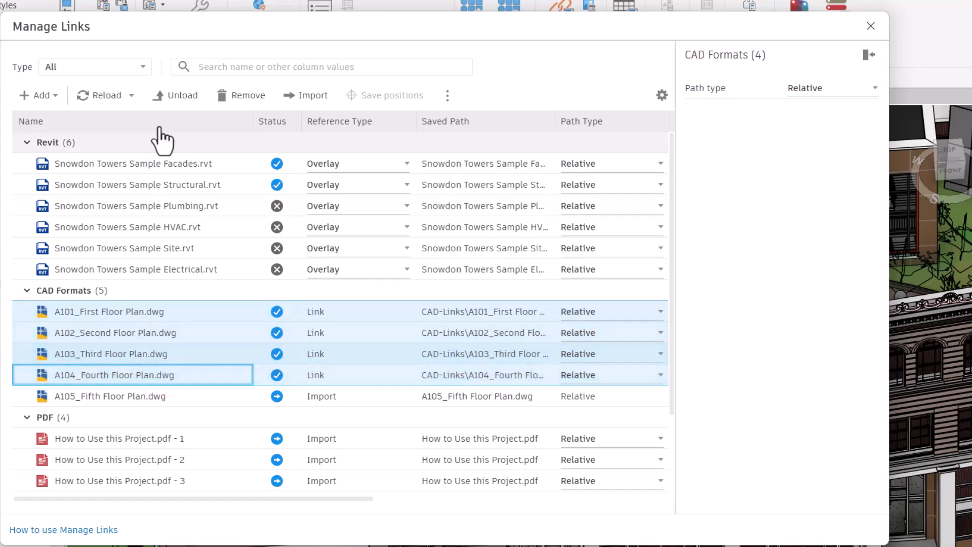
click(181, 97)
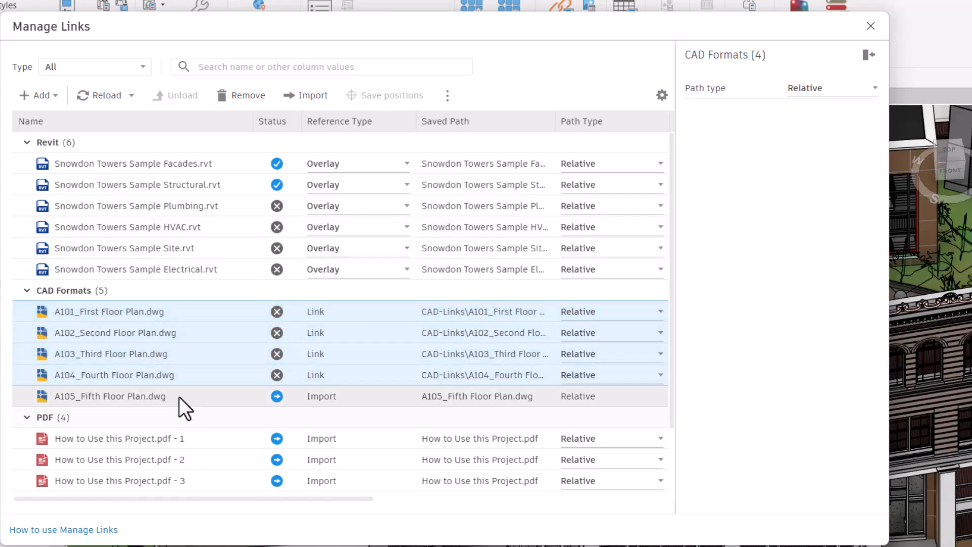
Step: Check the details of the A105 and A101 DWG files, unload Snowdon Towers Sample Structural.rvt, and close Manage Links
click(213, 396)
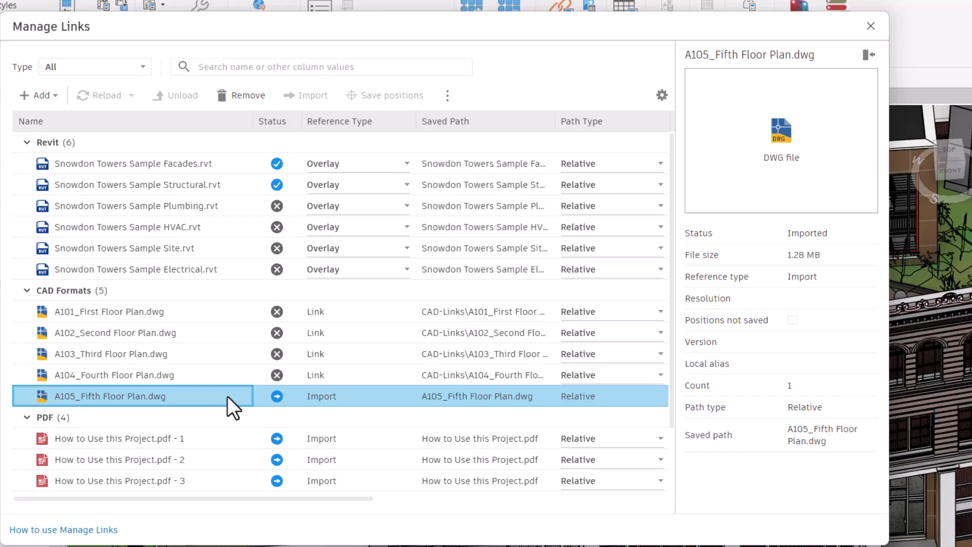
click(201, 314)
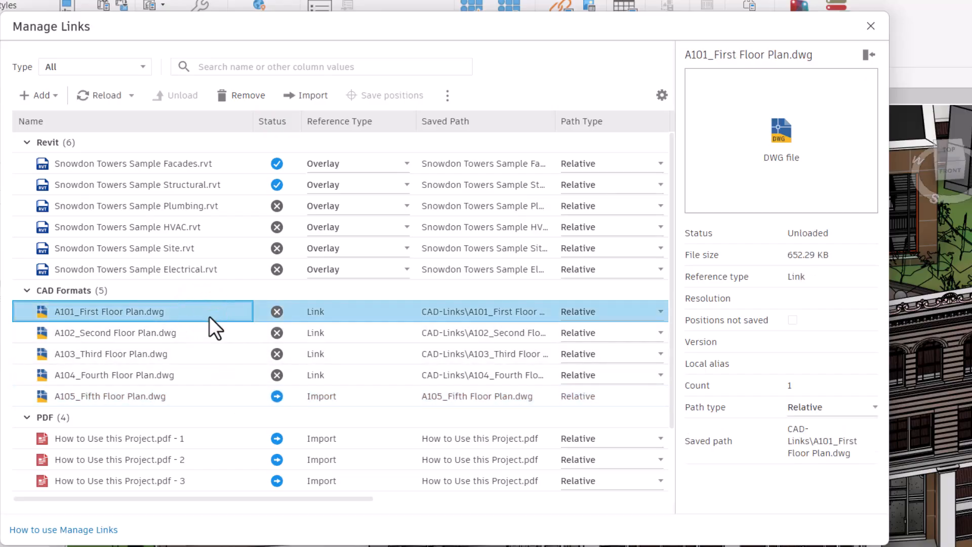
click(181, 186)
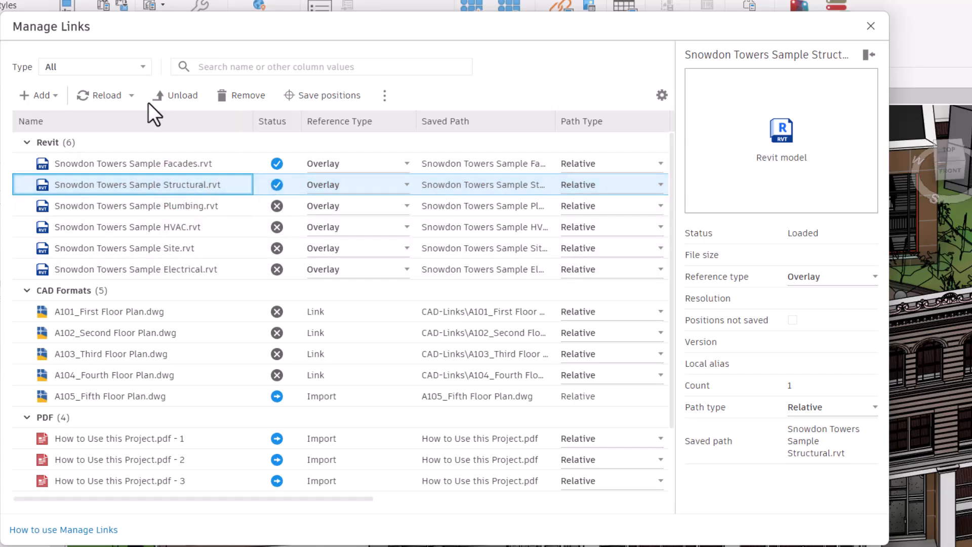
click(177, 96)
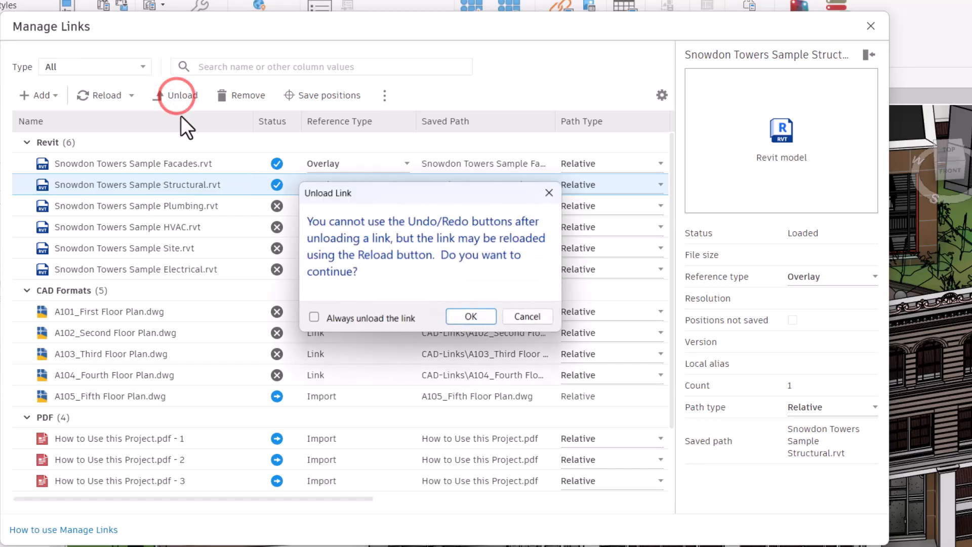
click(472, 317)
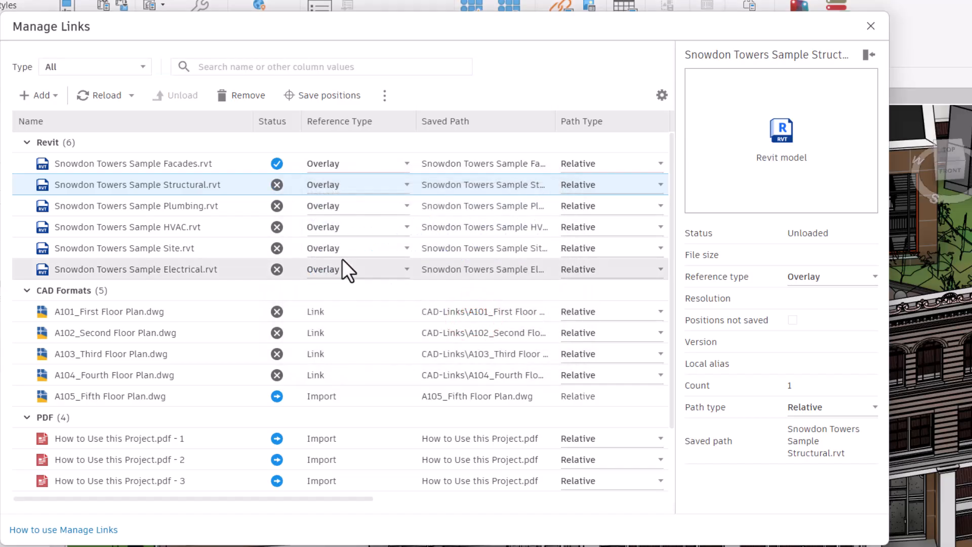
click(871, 23)
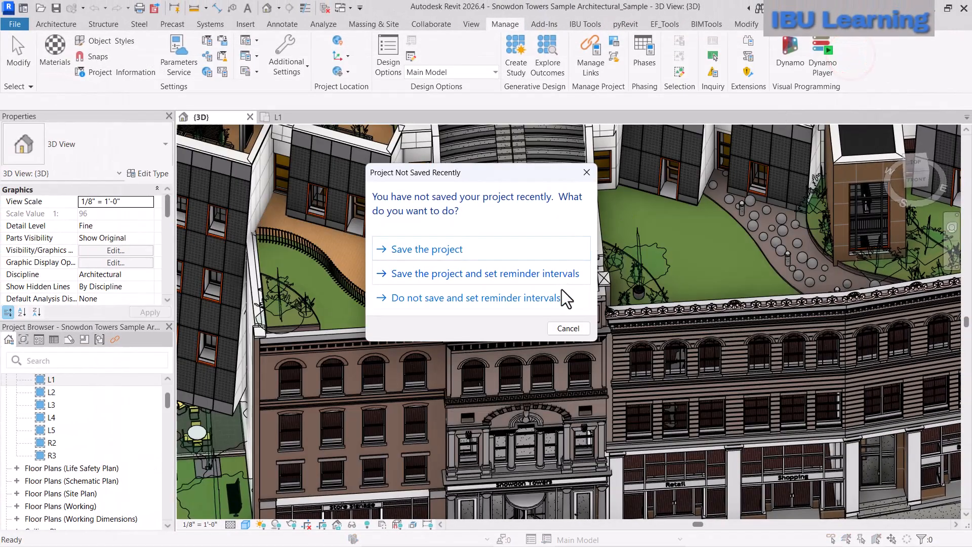
Step: Dismiss the save reminder and inspect the building's facade, roof gardens and parking ramp in the 3D view
click(562, 291)
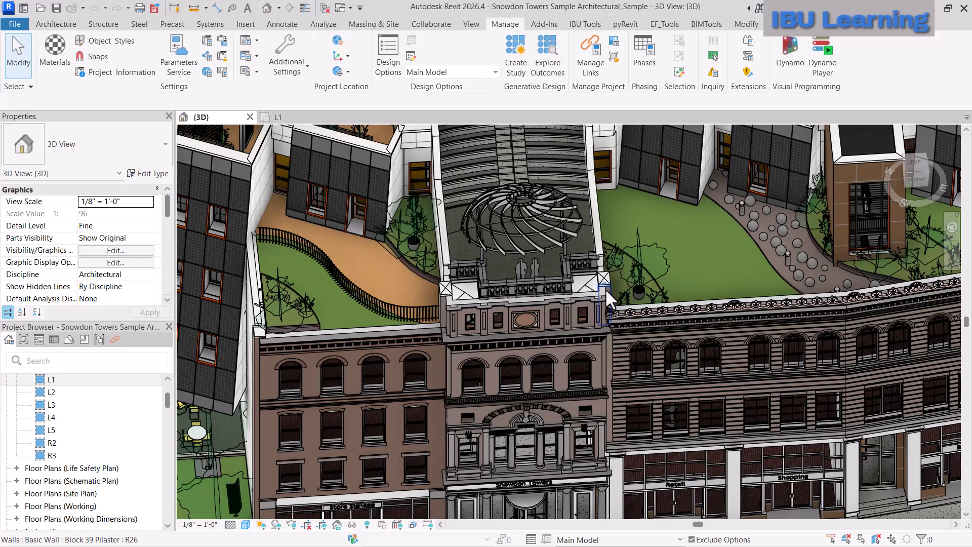
scroll(605, 288, down, 3)
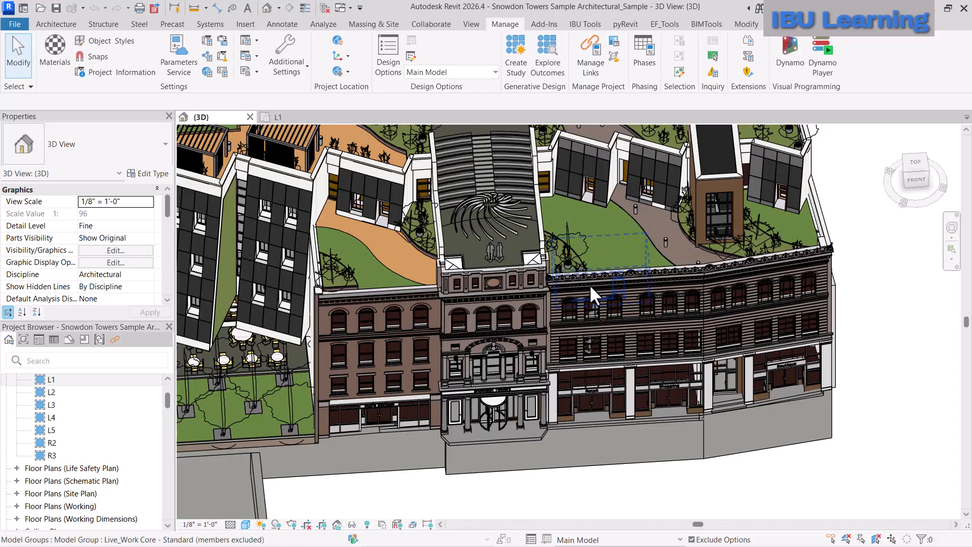
shift+middle_drag(565, 294, 555, 255)
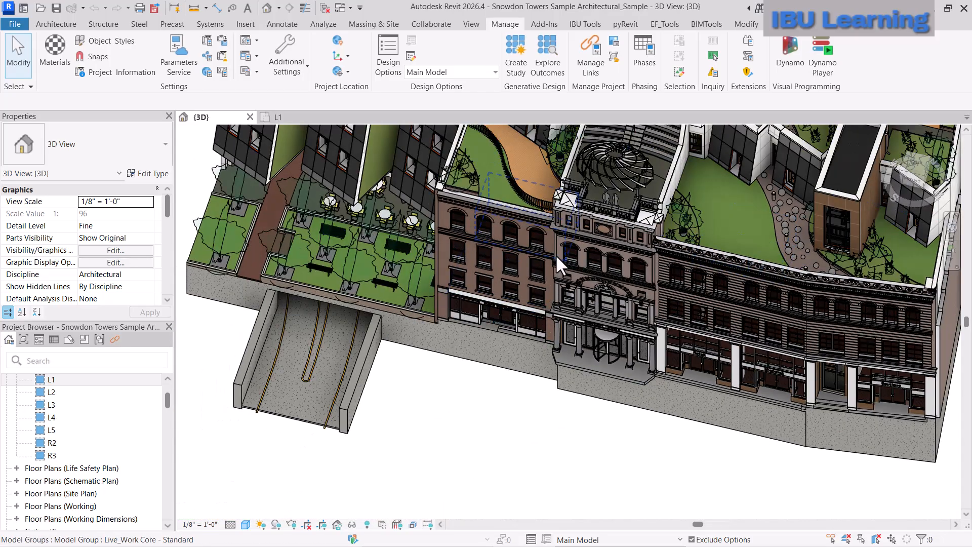
middle_drag(597, 190, 521, 385)
scroll(459, 318, up, 3)
middle_drag(448, 305, 471, 311)
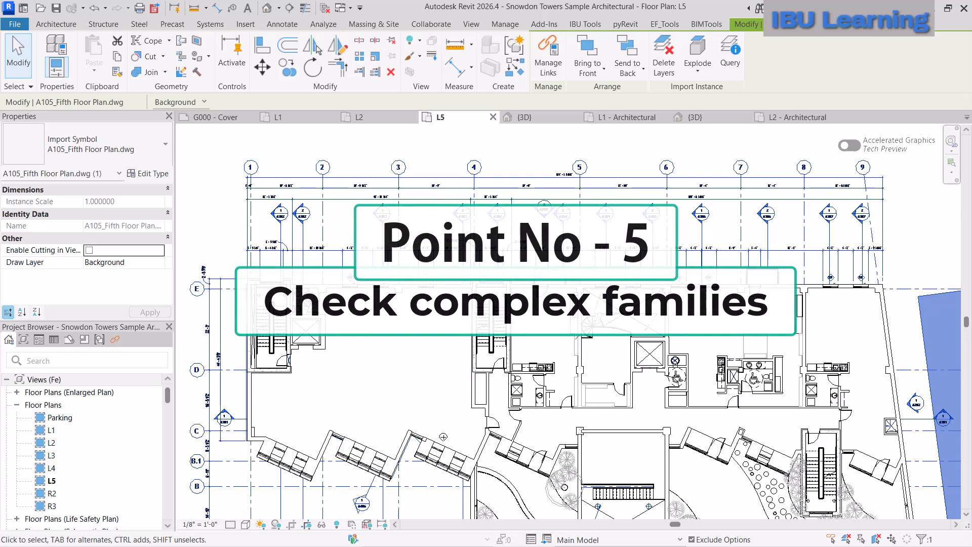
click(898, 260)
middle_drag(788, 433, 719, 369)
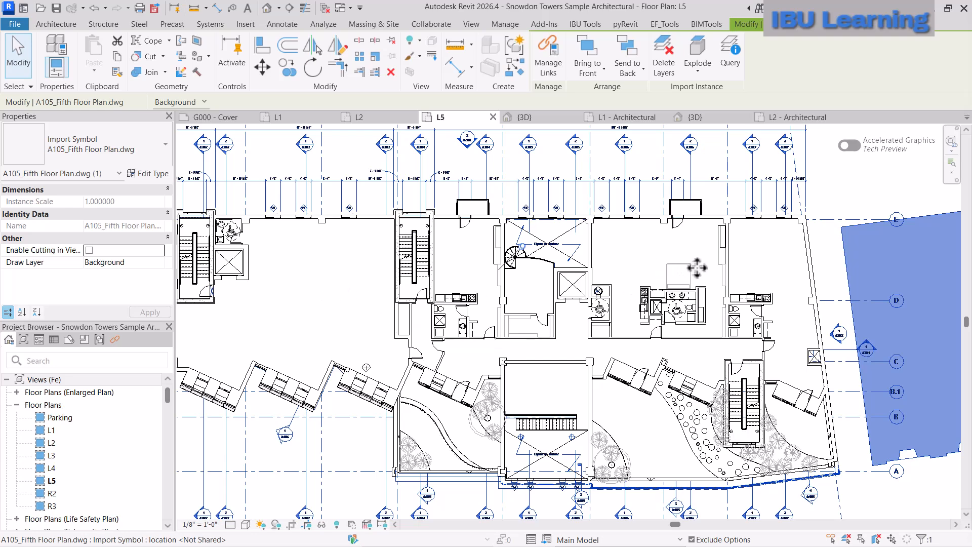
middle_drag(757, 282, 735, 278)
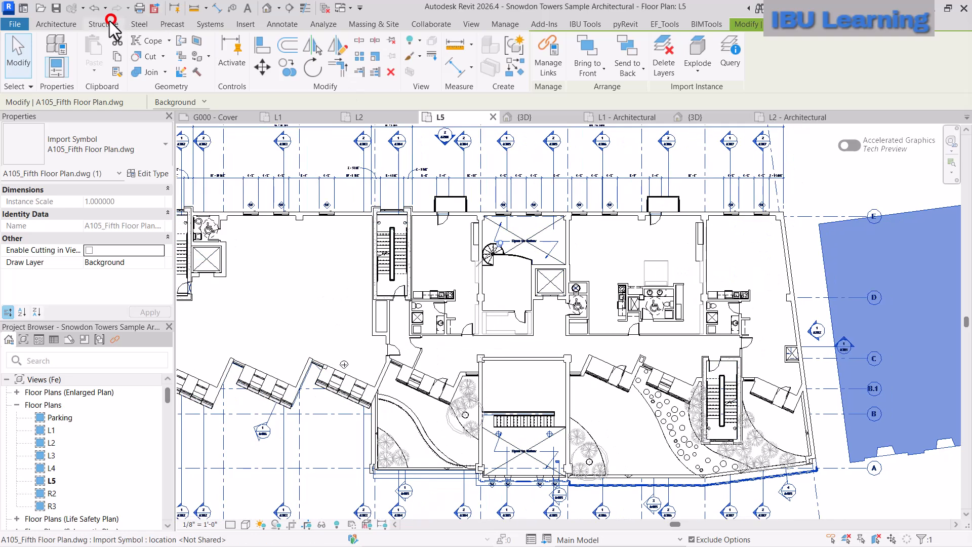
Step: Place a Door-Exterior-Revolving-Full Glass-Metal door, 78" x 108", in the L5 plan's slanted exterior wall between grids D and E
click(110, 24)
click(56, 24)
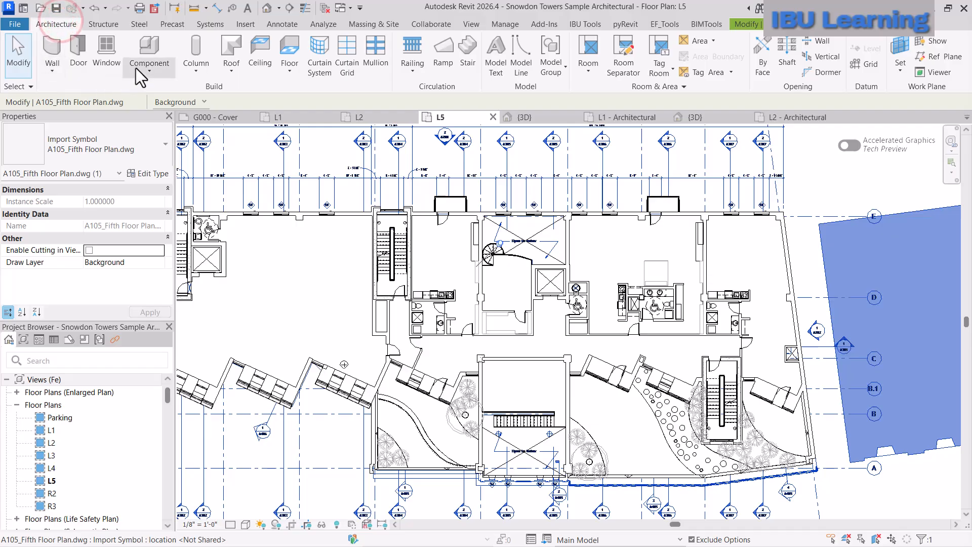
click(77, 44)
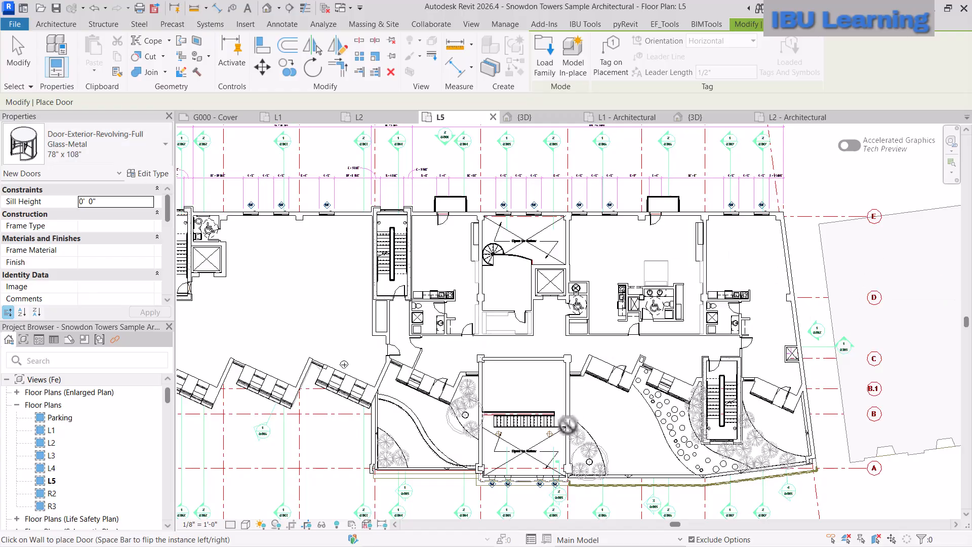
scroll(511, 354, up, 2)
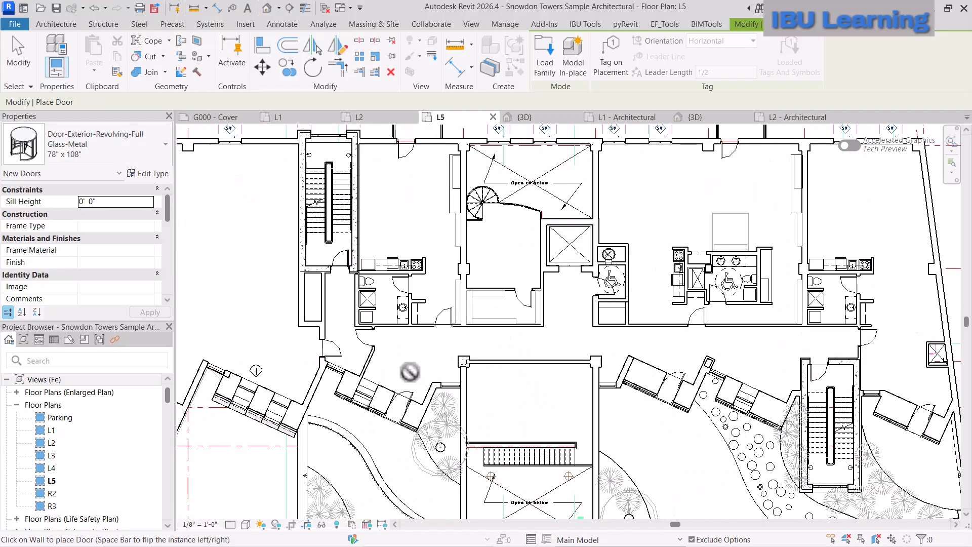
middle_drag(410, 373, 511, 232)
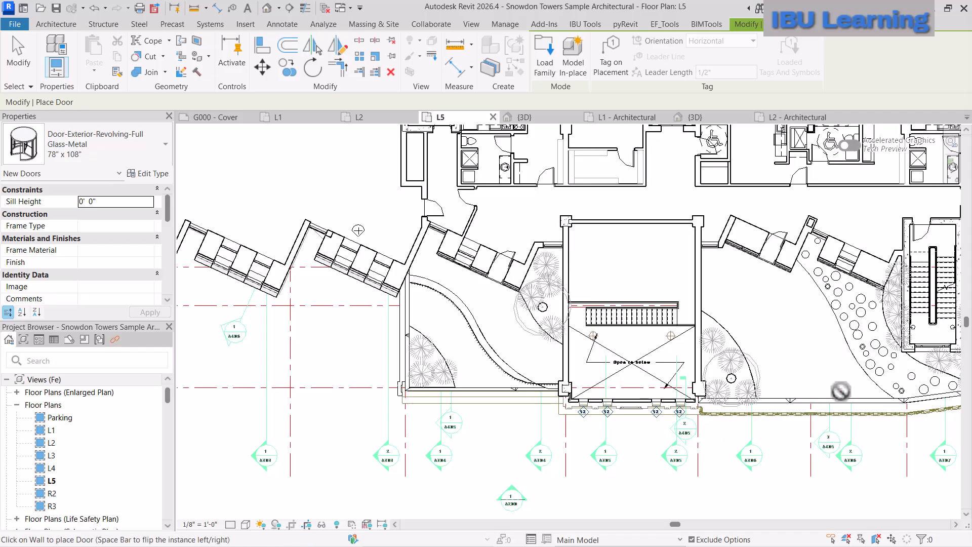
middle_drag(780, 359, 721, 347)
scroll(560, 405, up, 5)
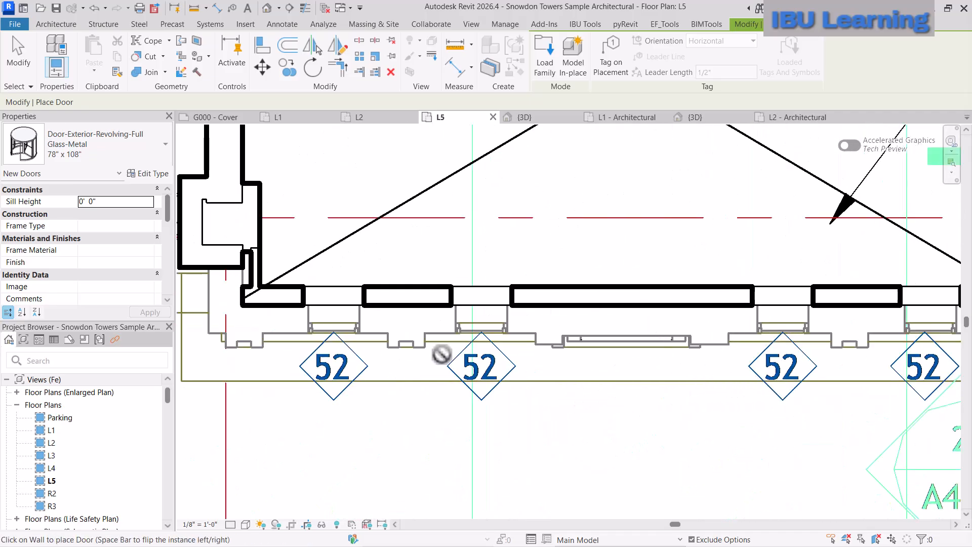
scroll(441, 354, down, 5)
middle_drag(653, 385, 497, 502)
middle_drag(726, 296, 686, 430)
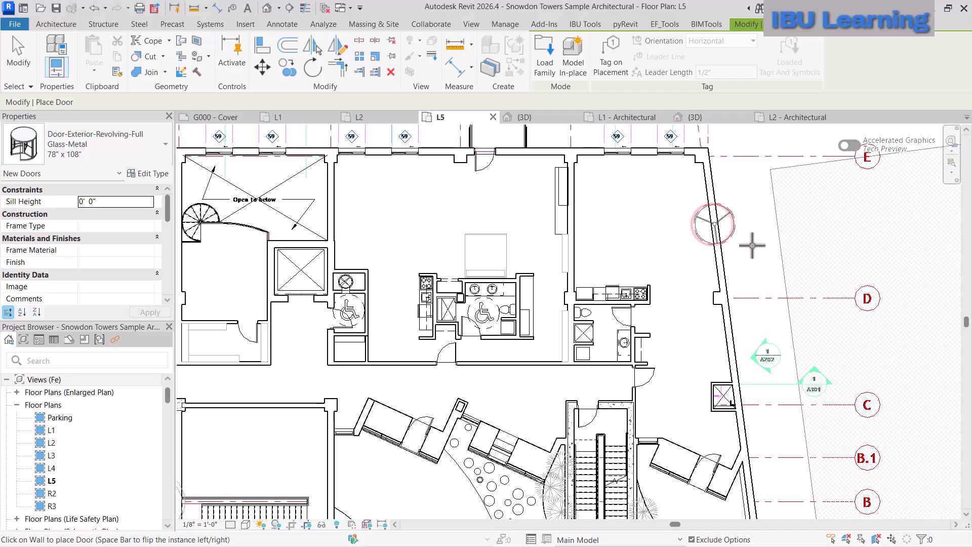
click(753, 246)
key(Escape)
key(Escape)
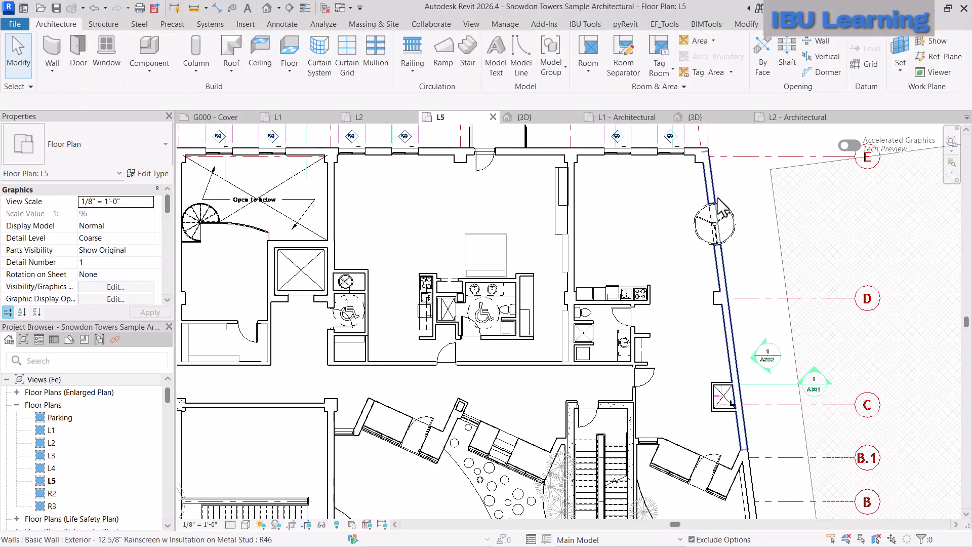
Step: Open the placed revolving door's family for editing and show its Ref. Level floor plan
scroll(722, 207, up, 3)
click(737, 218)
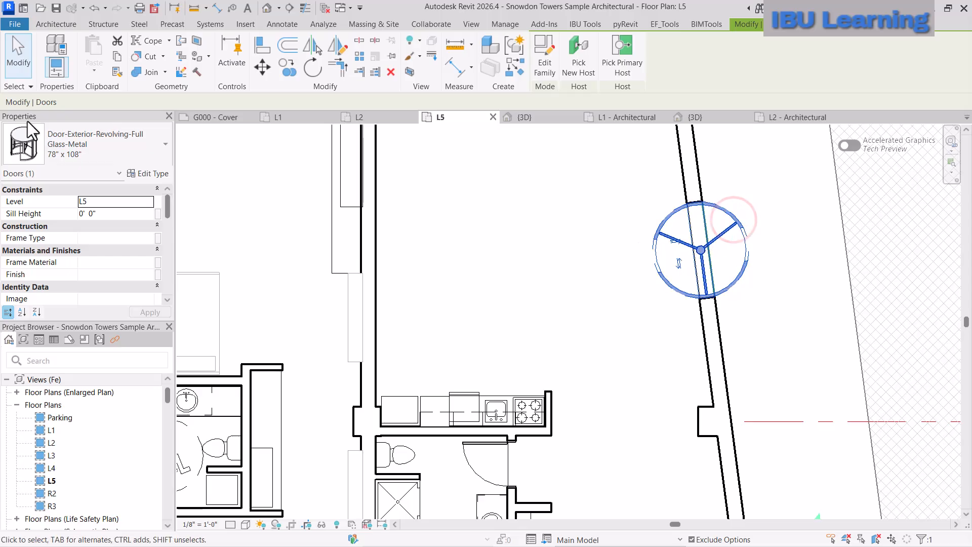
click(549, 62)
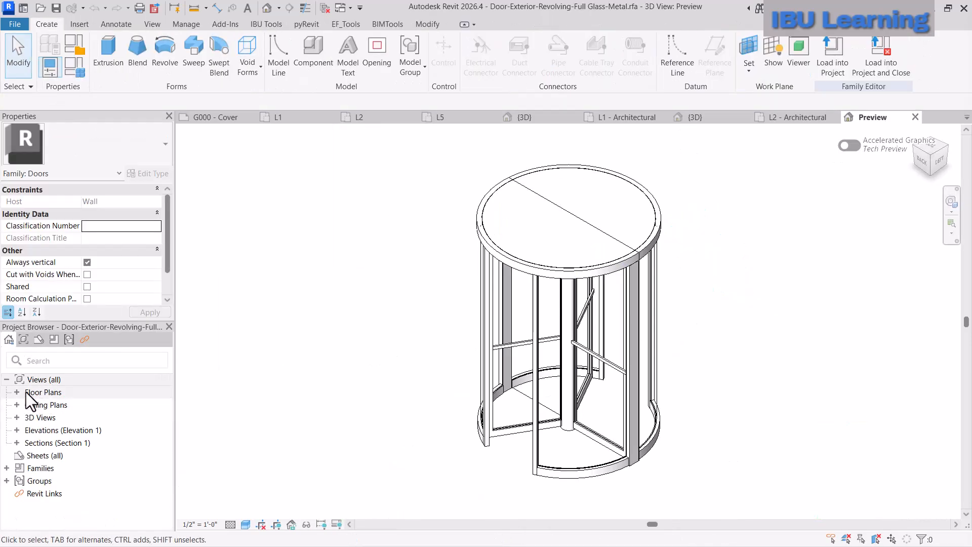
click(17, 392)
double_click(57, 404)
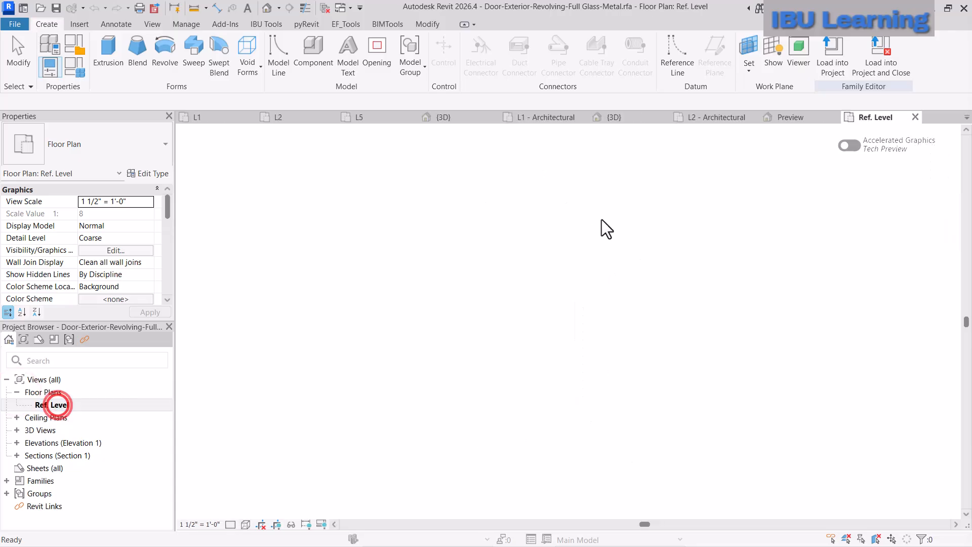
scroll(632, 285, up, 2)
middle_drag(456, 221, 454, 180)
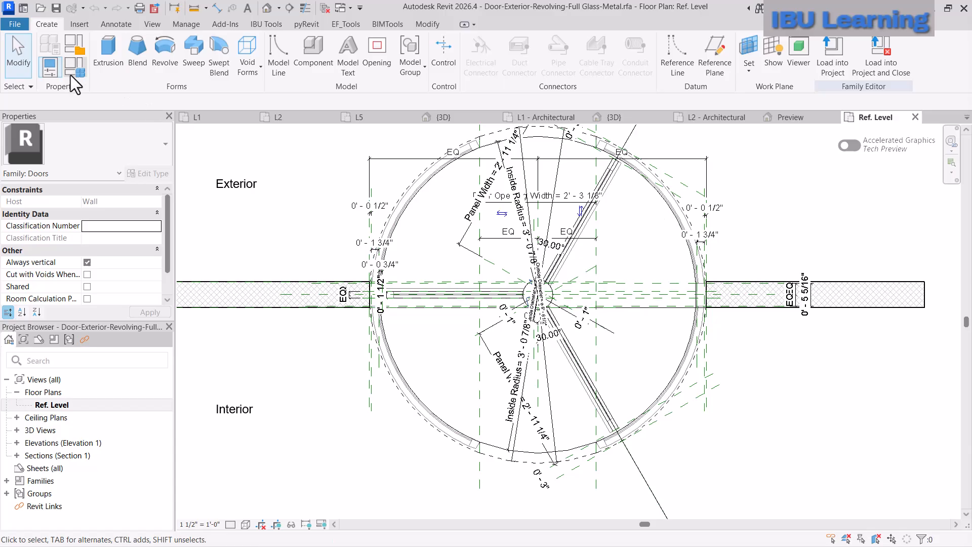
Step: Review the door family's nested content under Analytical Links and Annotation Symbols, along with its plan geometry
double_click(11, 482)
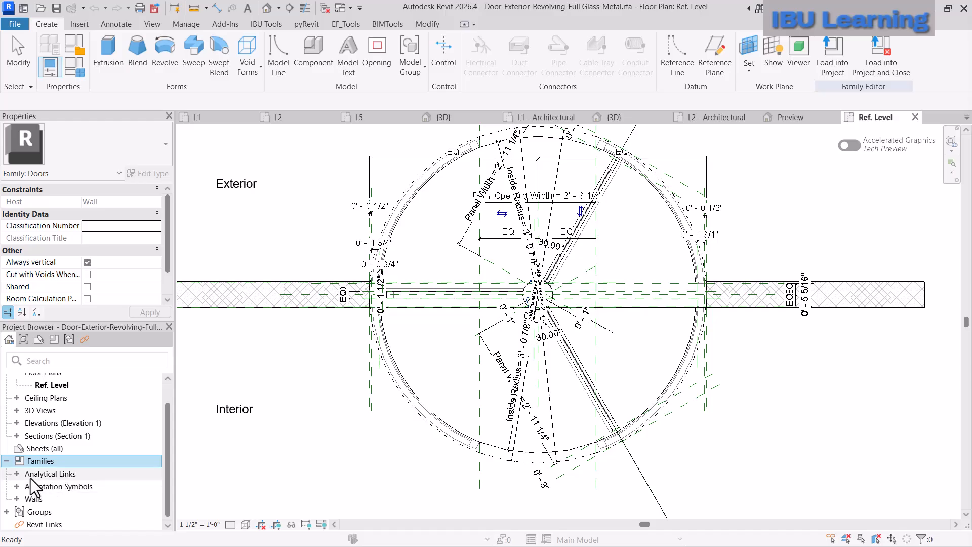
click(18, 474)
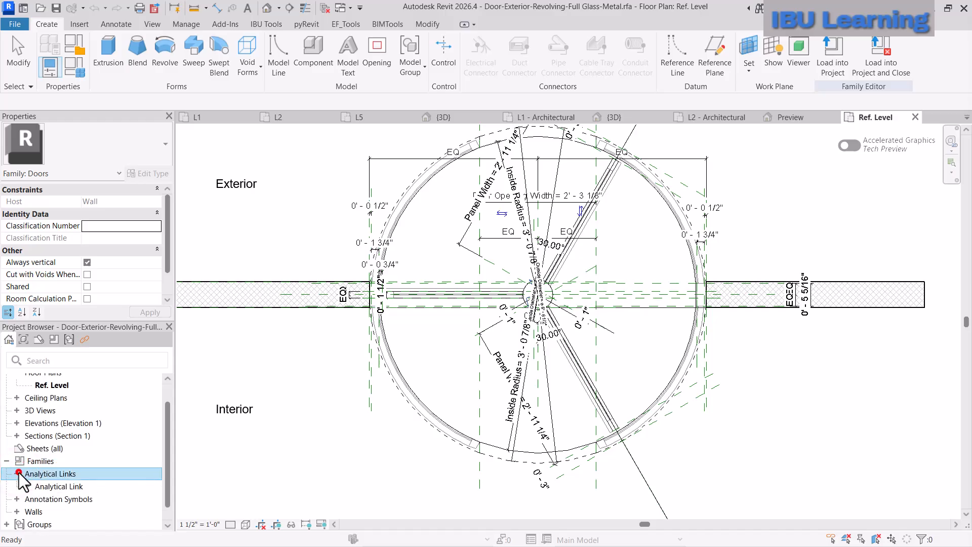
click(18, 473)
click(17, 485)
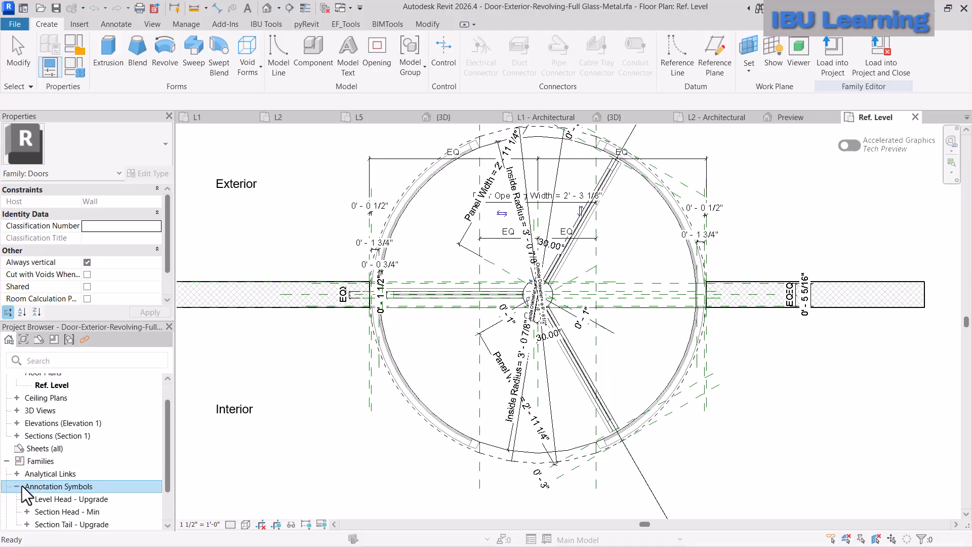
click(17, 486)
click(823, 382)
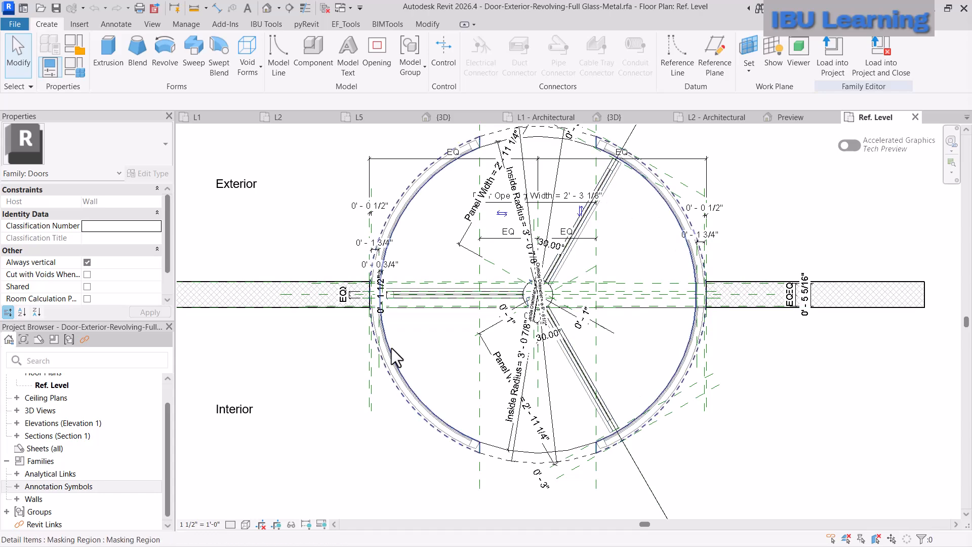
middle_drag(795, 416, 773, 417)
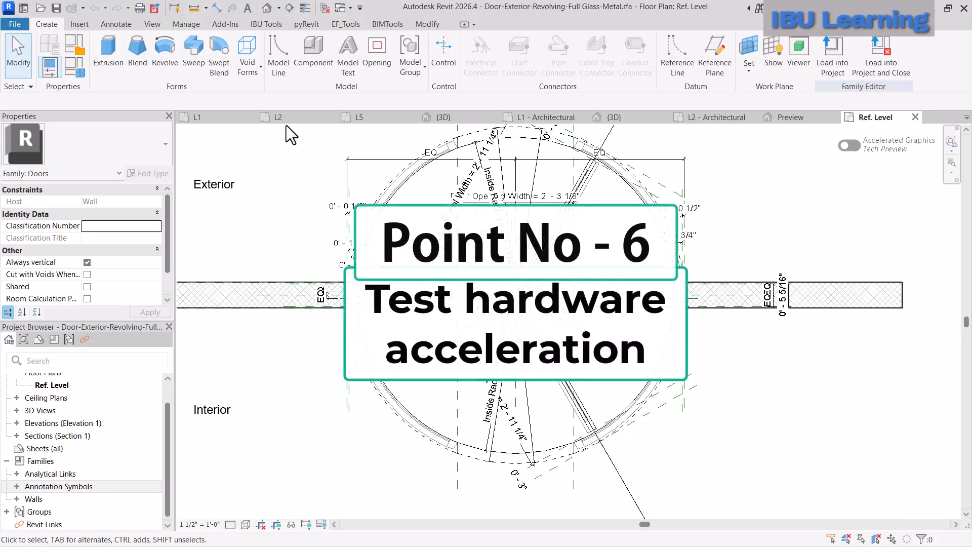
Step: Return to the project's 3D view, turn off Use hardware acceleration in the Hardware options, and test orbiting the model
click(225, 117)
click(463, 115)
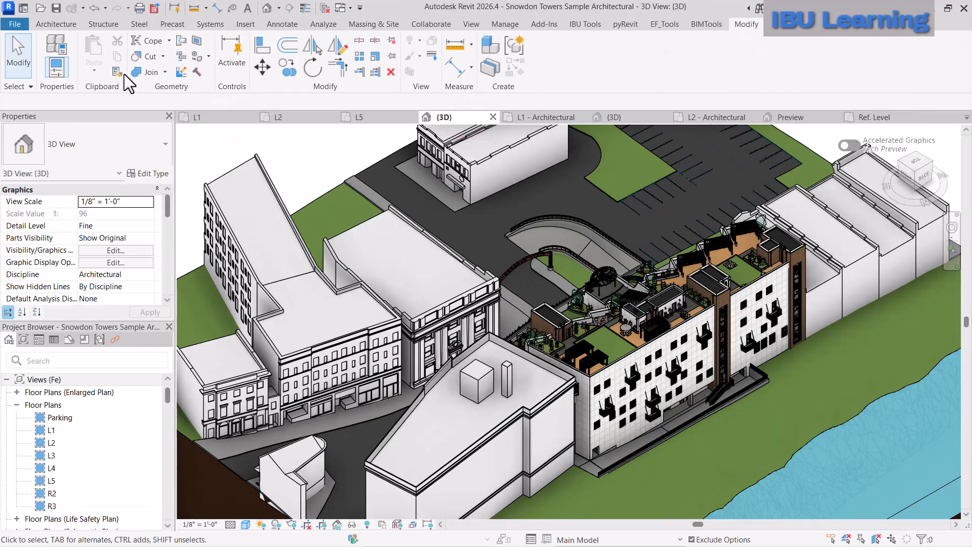
click(14, 24)
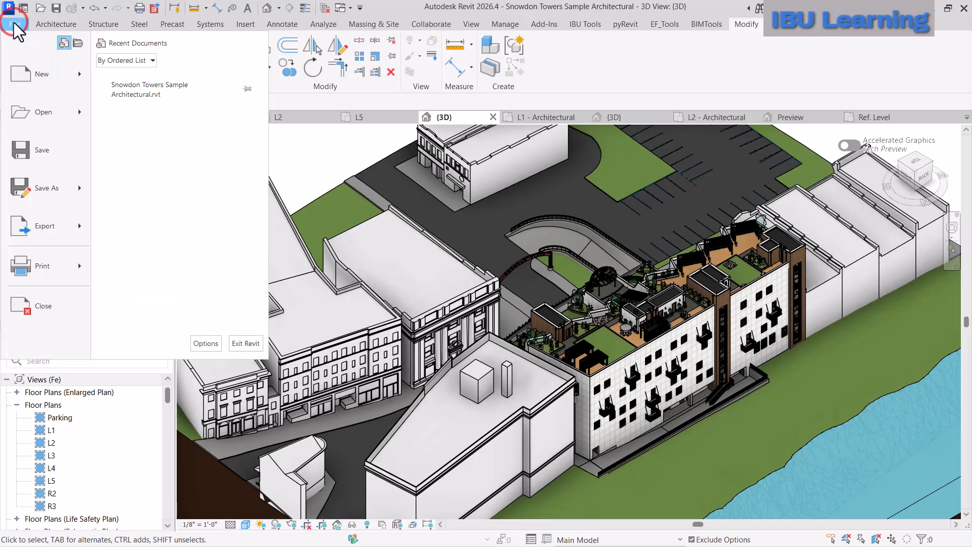
click(206, 343)
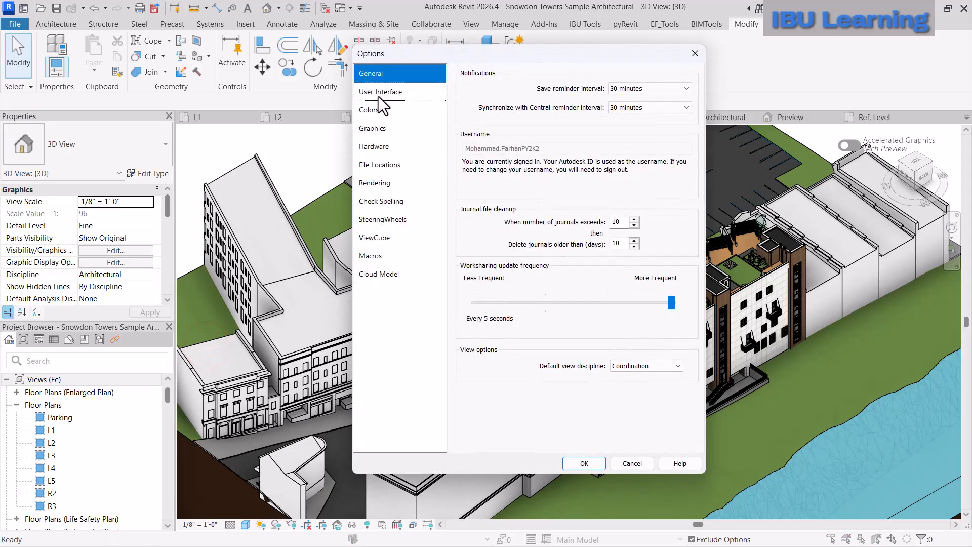
click(376, 147)
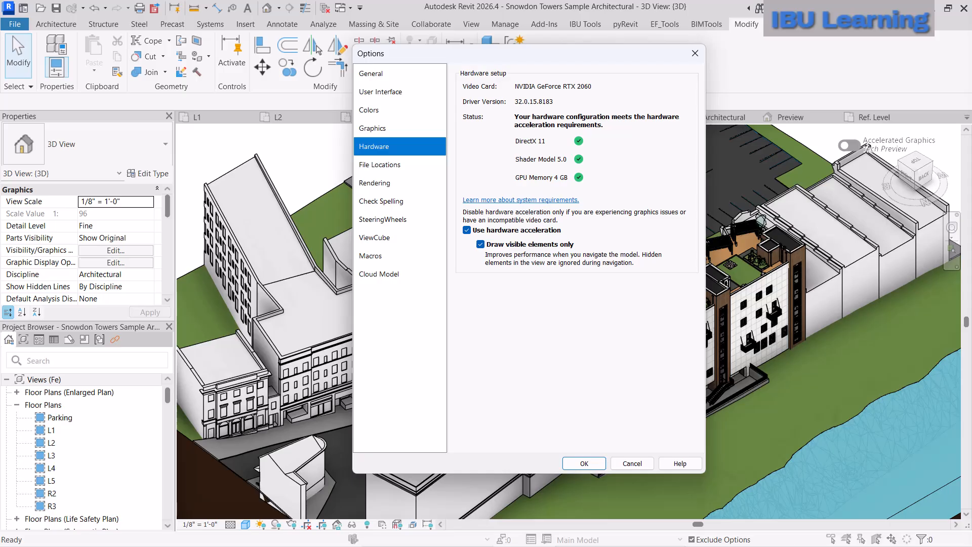
click(465, 231)
click(584, 463)
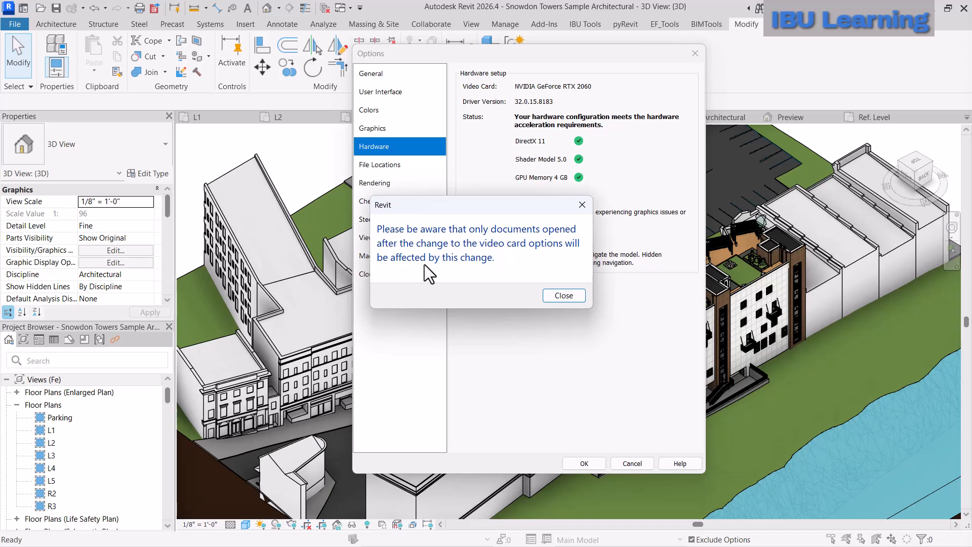
click(563, 296)
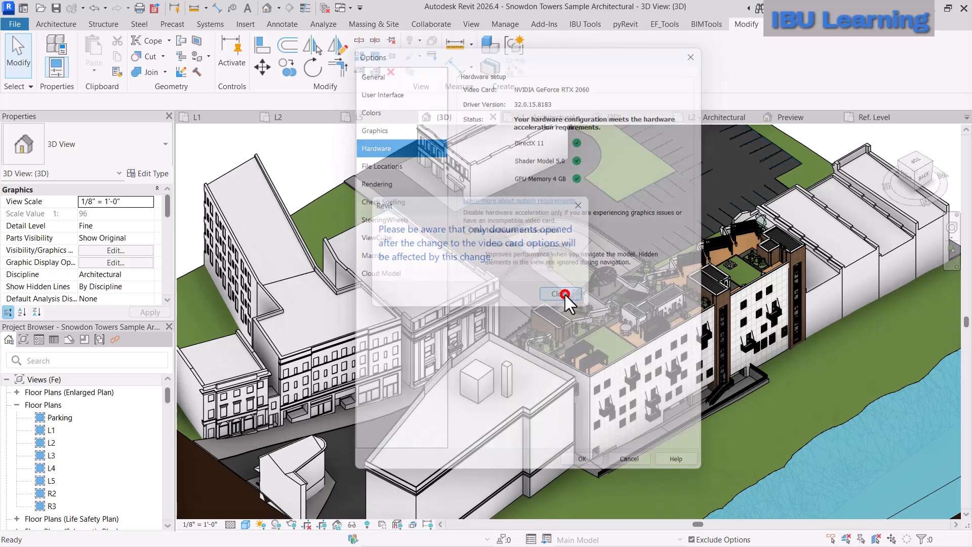
mouse_move(741, 393)
shift+middle_down()
mouse_move(781, 408)
mouse_move(733, 414)
mouse_move(766, 379)
mouse_move(628, 382)
mouse_move(653, 387)
shift+middle_up()
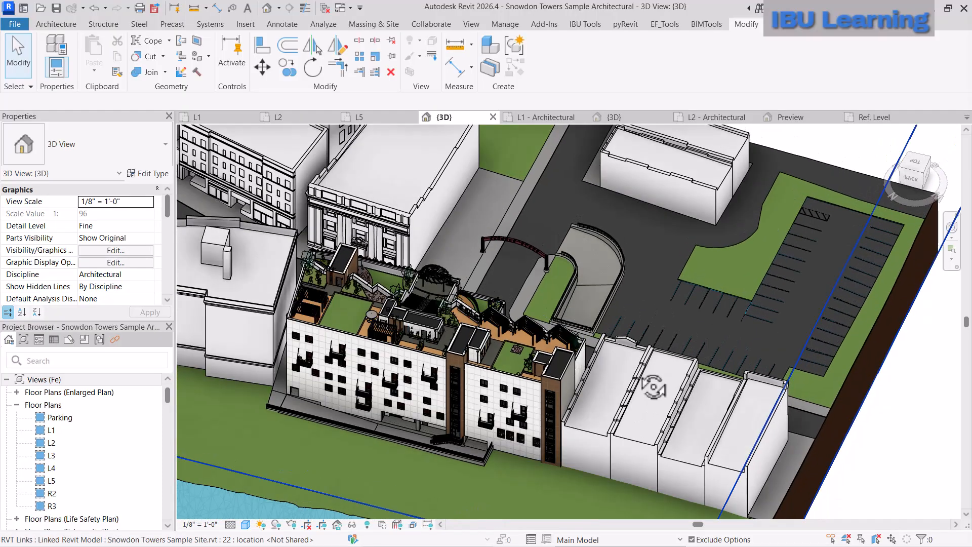
Step: Switch to the browser and review the issue, examples and possible causes in Autodesk's Model-specific slow performance in Revit article
key(super)
click(600, 533)
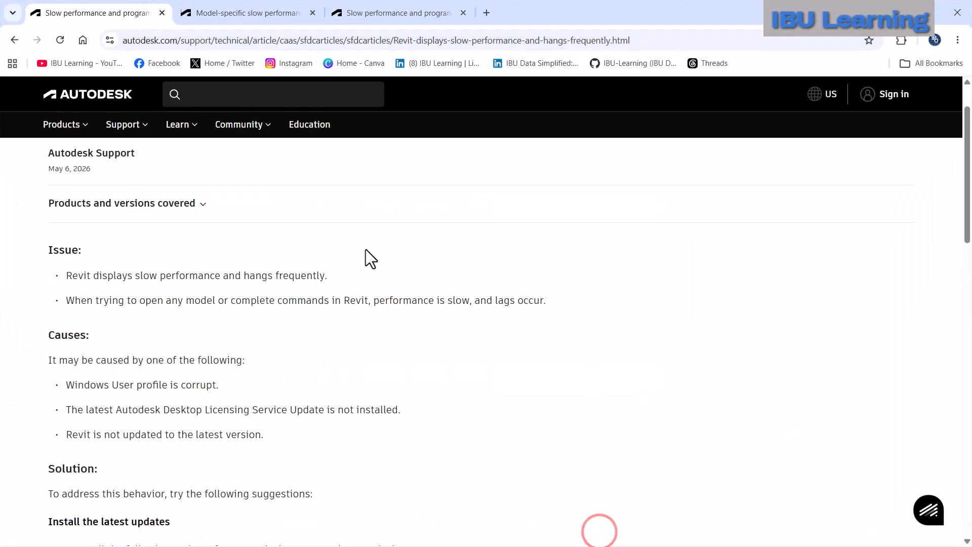
click(250, 12)
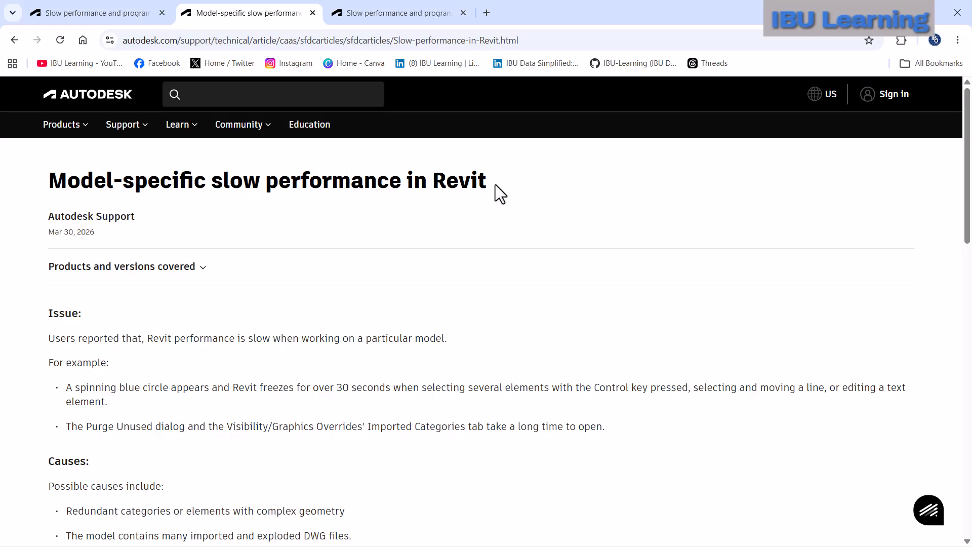
scroll(200, 221, down, 1)
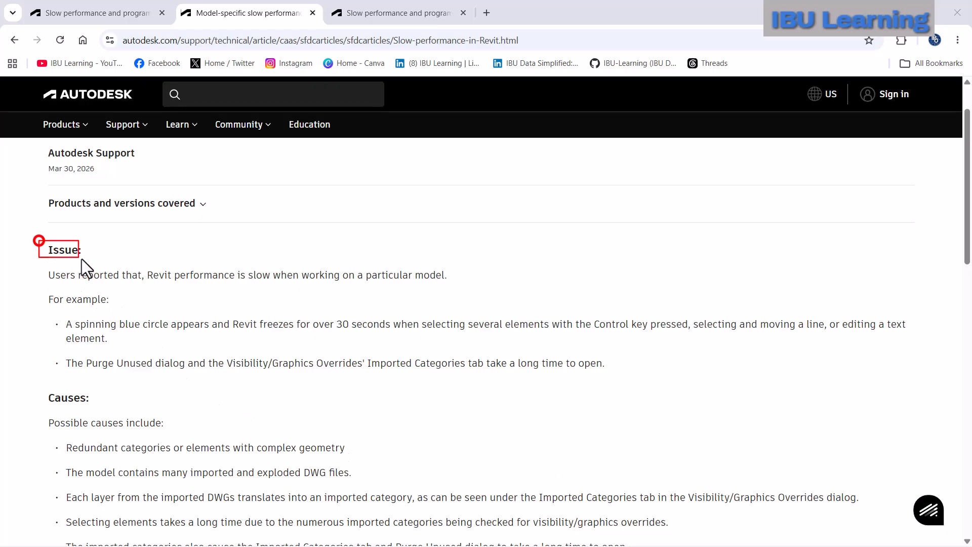
mouse_move(81, 259)
mouse_down()
mouse_move(91, 259)
mouse_move(51, 267)
mouse_move(145, 284)
mouse_move(446, 286)
mouse_up()
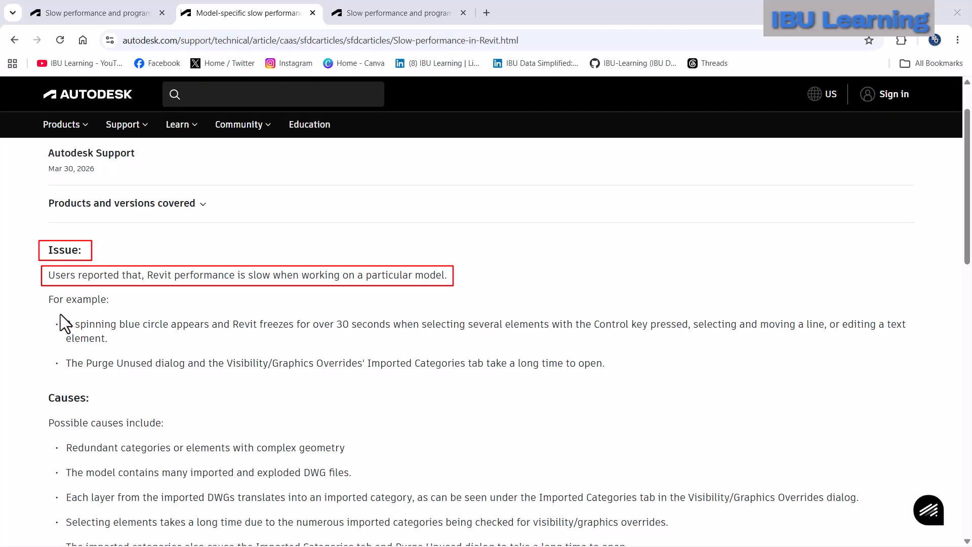
mouse_move(58, 307)
mouse_down()
mouse_move(110, 348)
mouse_move(910, 381)
mouse_up()
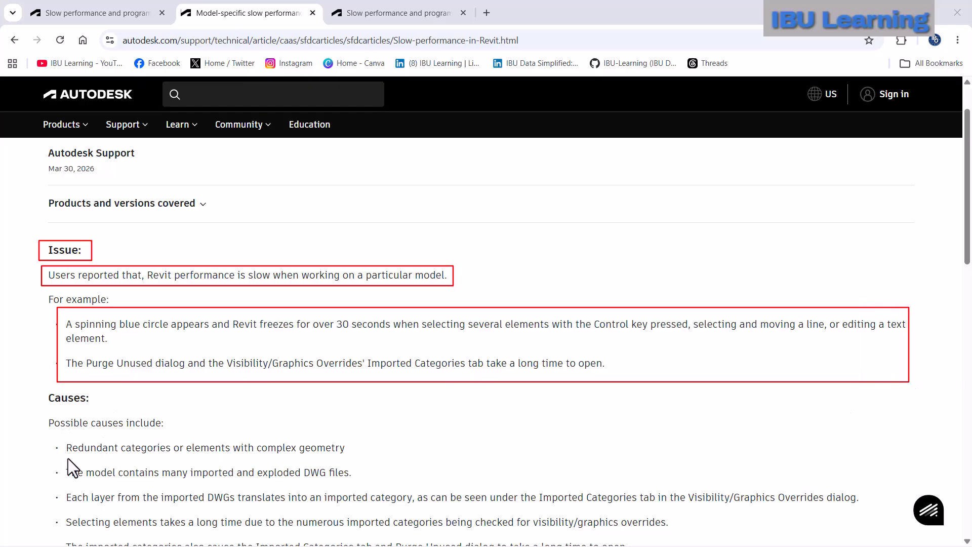
drag(40, 412, 172, 430)
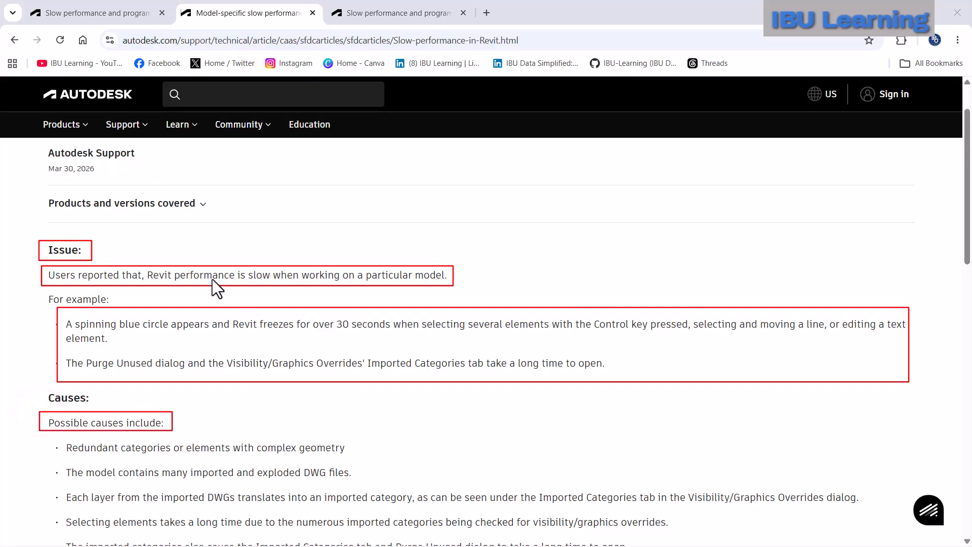
Step: Mark the article's causes about redundant or complex elements and imported, exploded DWG files, and clear the markings
drag(58, 438, 366, 458)
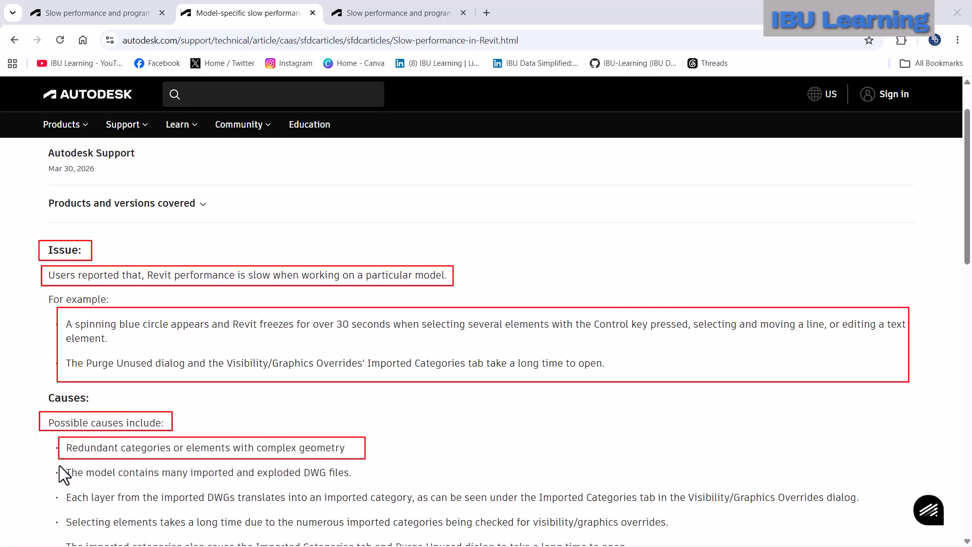
drag(57, 463, 362, 485)
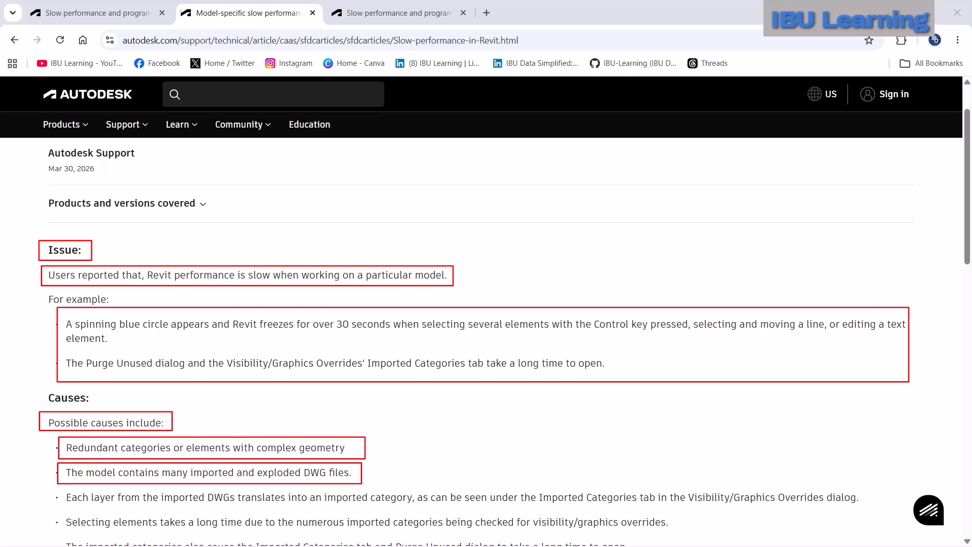
key(Escape)
Step: Read the article's remaining causes and its Solution section, highlighting the advice on relinking imported DWG files with Link CAD
scroll(436, 443, down, 2)
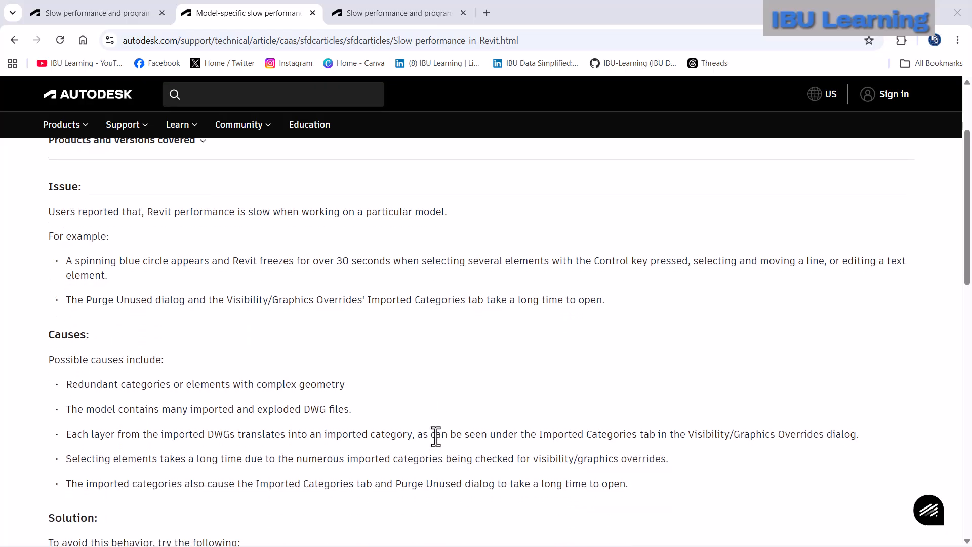
scroll(223, 420, down, 1)
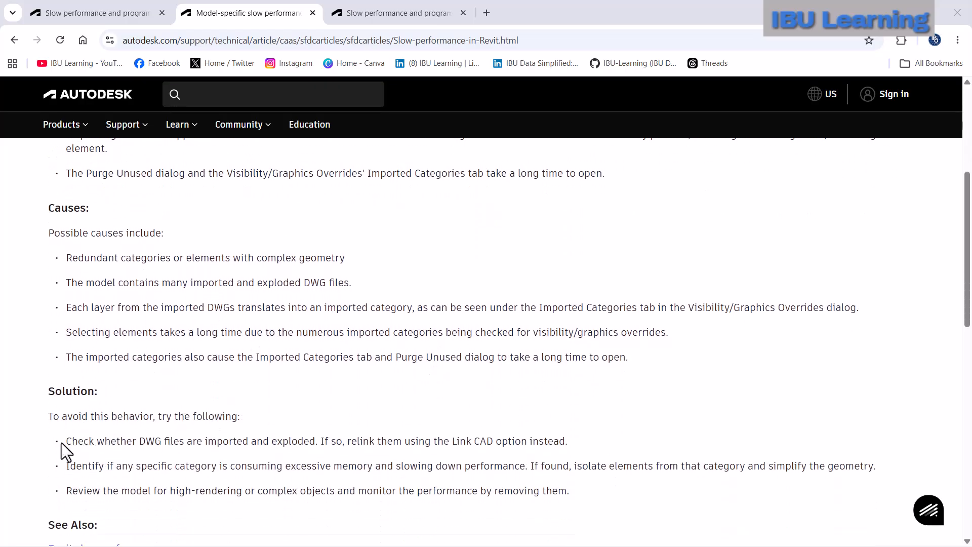
scroll(242, 403, down, 1)
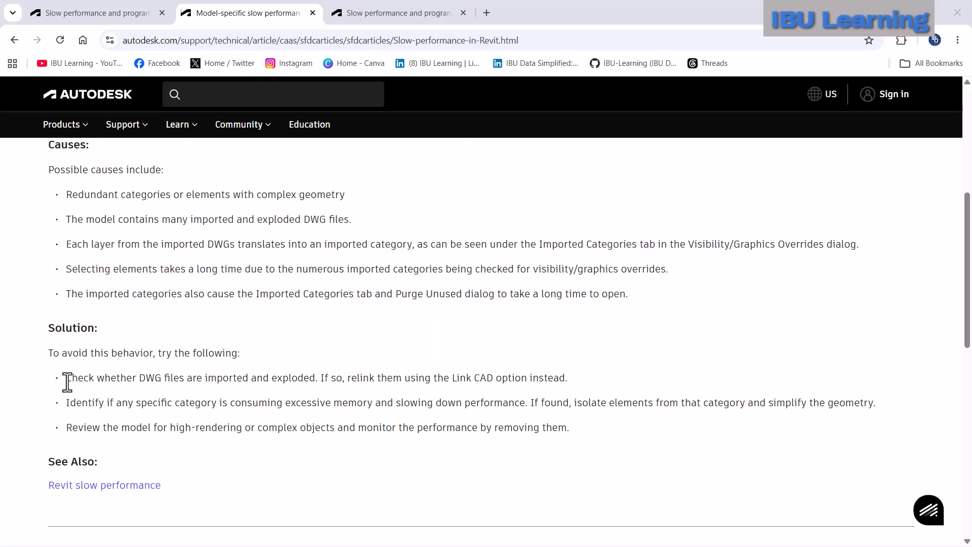
drag(138, 378, 418, 377)
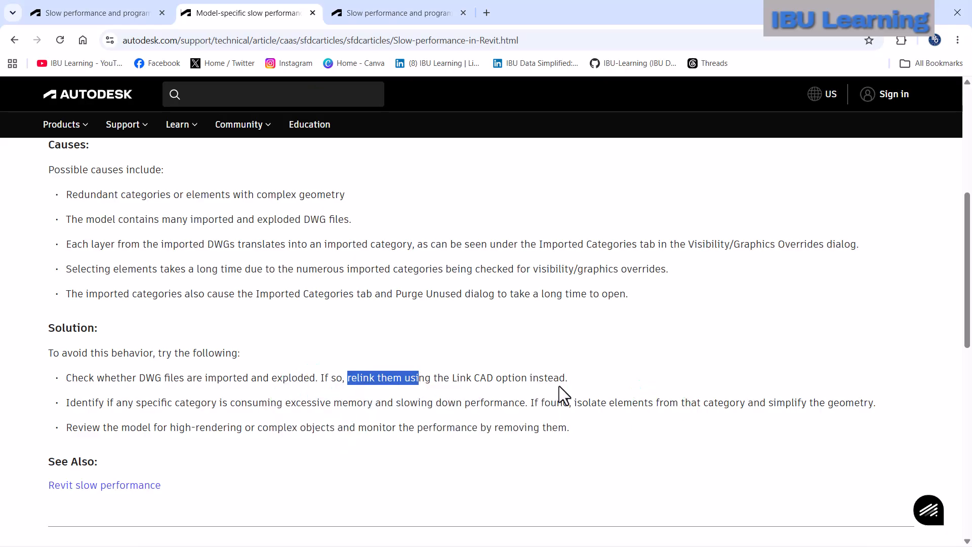
drag(579, 379, 520, 380)
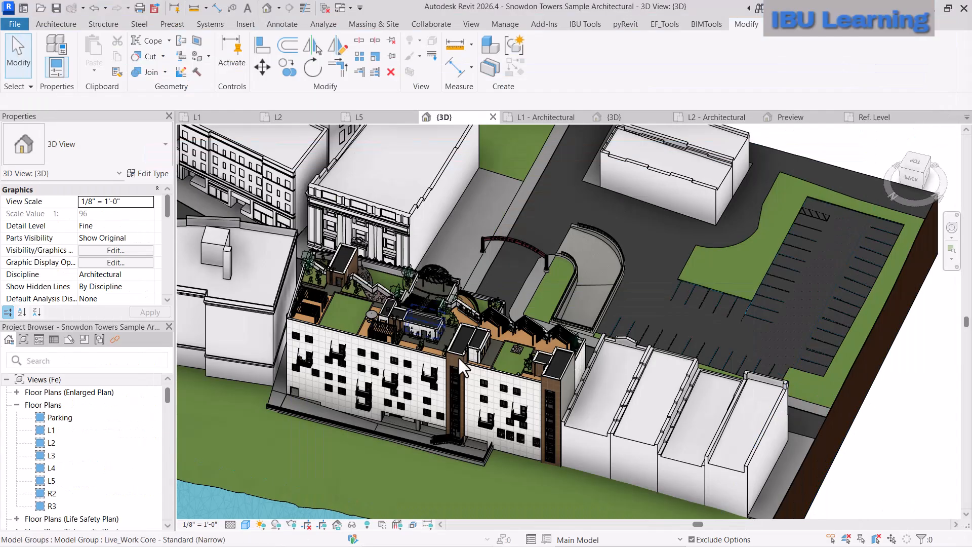
Step: Switch back to Revit and display the installed add-in tools, such as eTransmit, FormIt Converter and RevitPythonShell
click(814, 141)
click(503, 24)
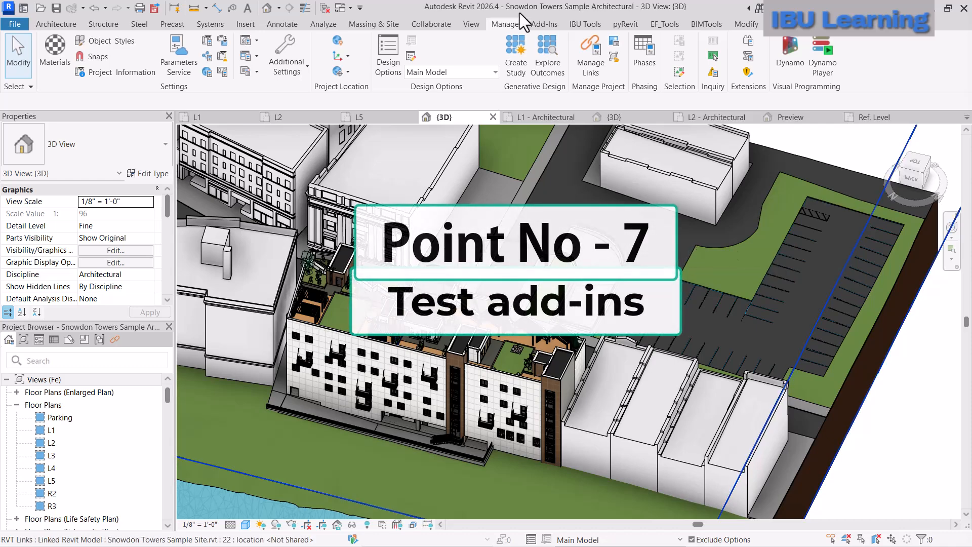
click(544, 24)
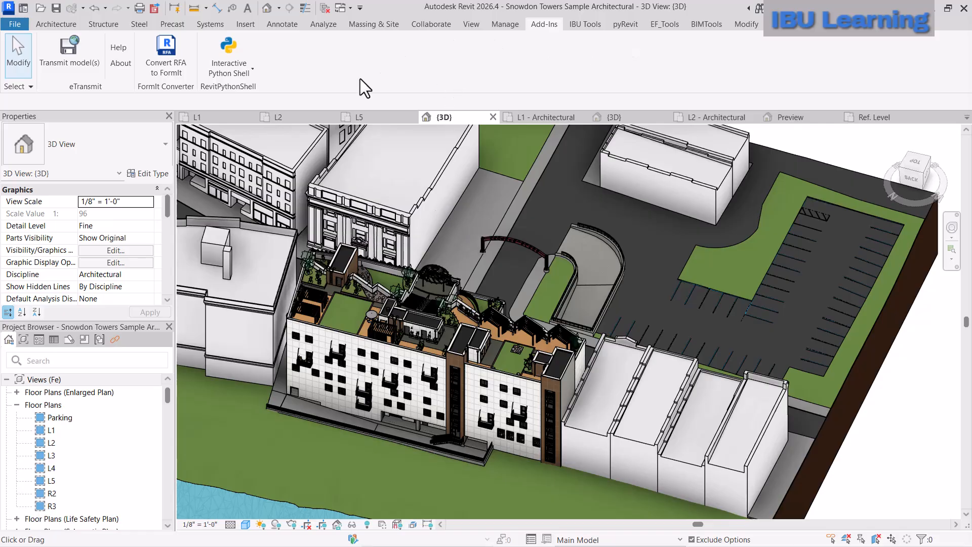
Step: Close all inactive views, and close the revolving door family and Project1 without saving changes
click(324, 8)
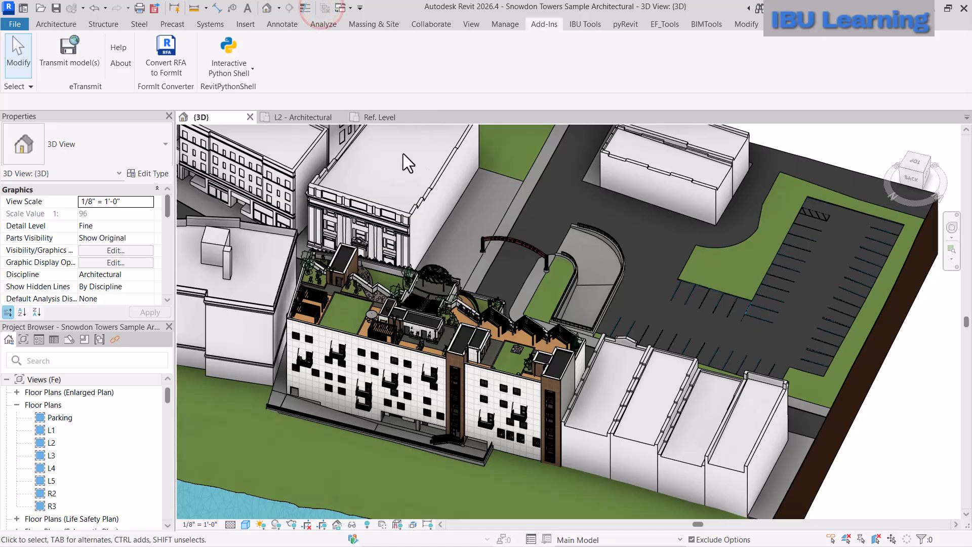
click(390, 117)
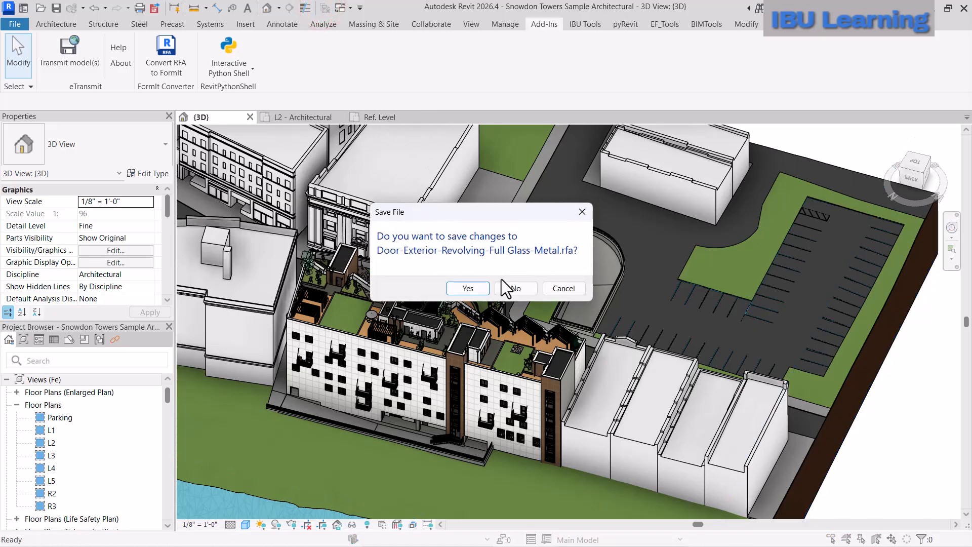
click(514, 284)
click(335, 117)
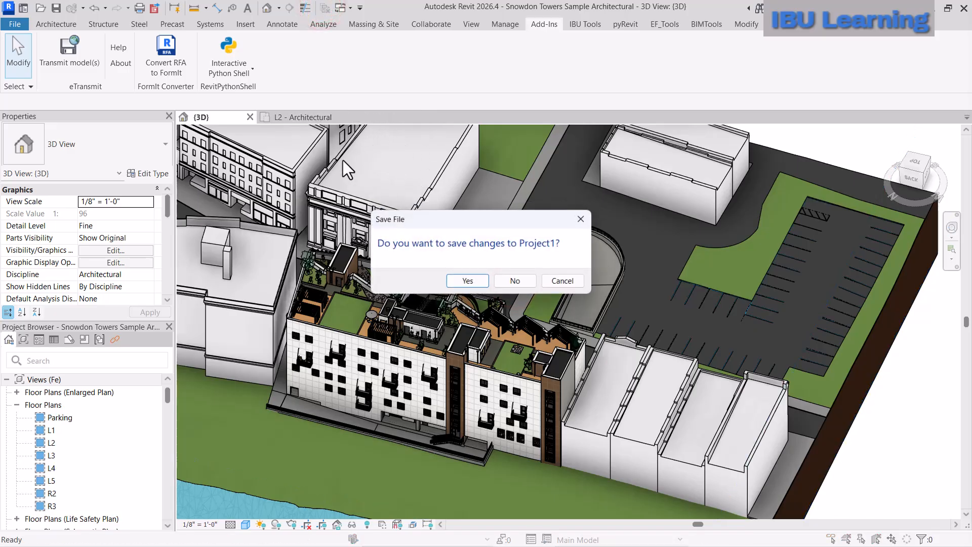
click(515, 276)
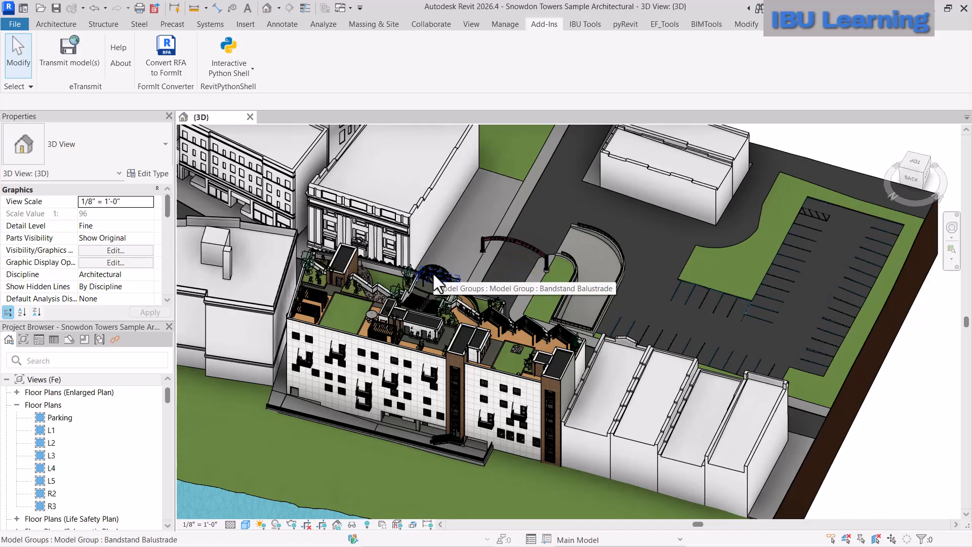
Step: Open the L1 floor plan, tile it beside the 3D view, and test navigation in both views
double_click(58, 434)
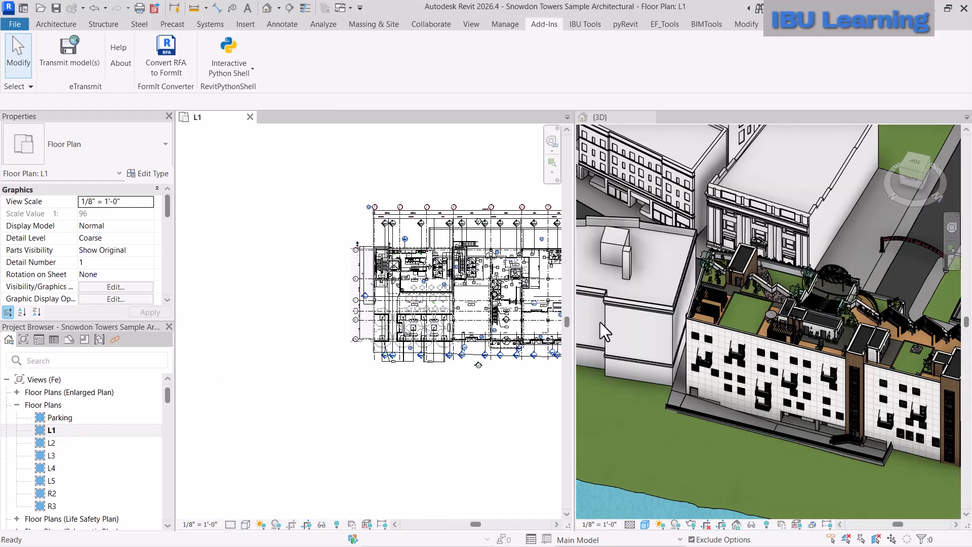
click(432, 182)
scroll(483, 263, up, 3)
scroll(438, 274, up, 3)
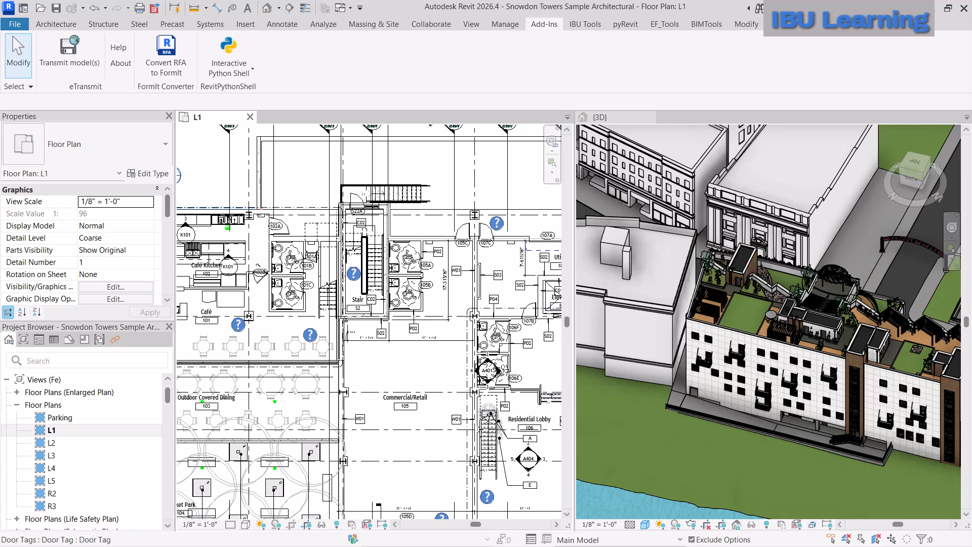
scroll(791, 322, down, 4)
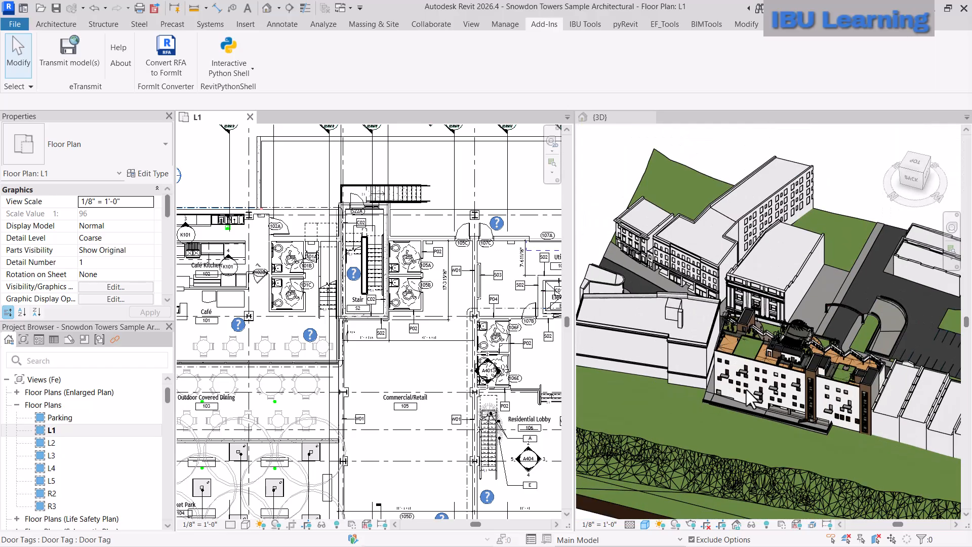
scroll(791, 322, up, 2)
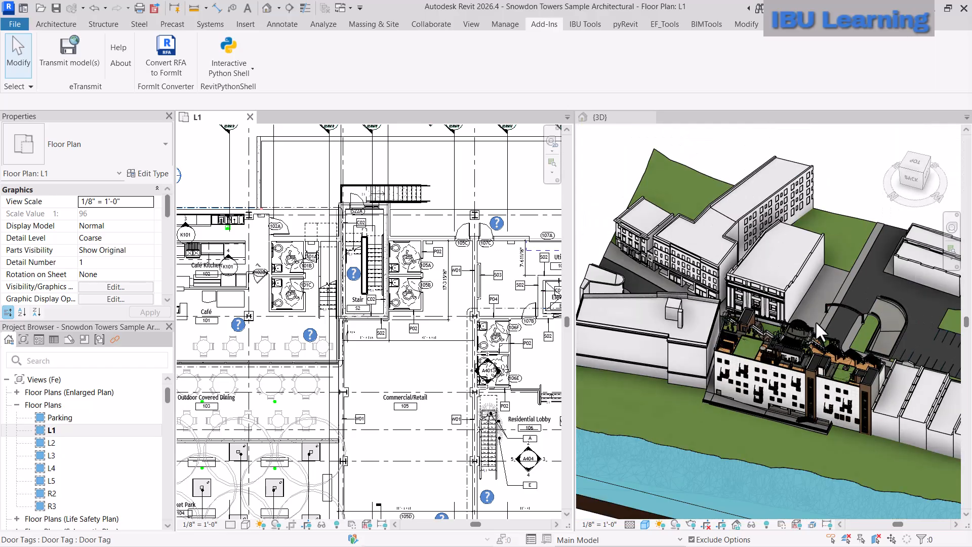
scroll(815, 320, up, 3)
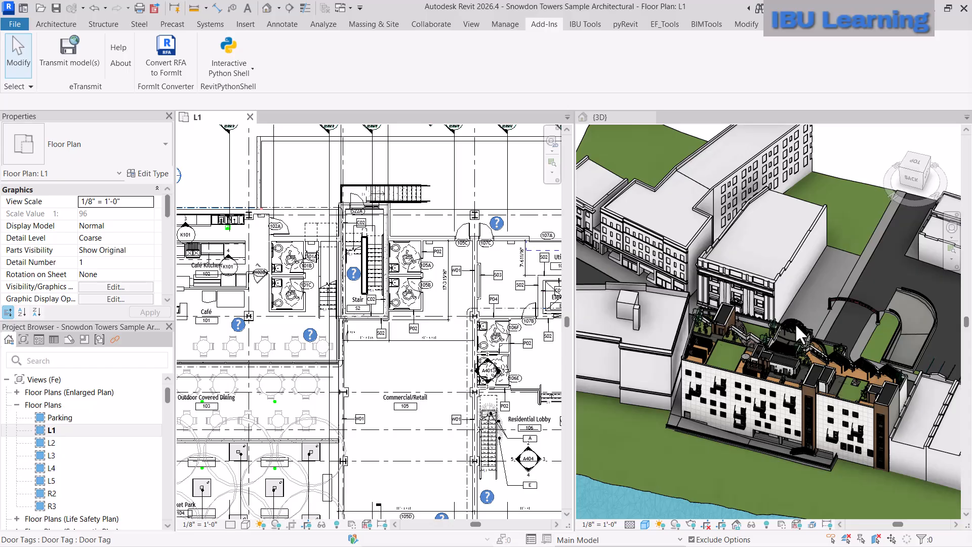
scroll(793, 323, down, 1)
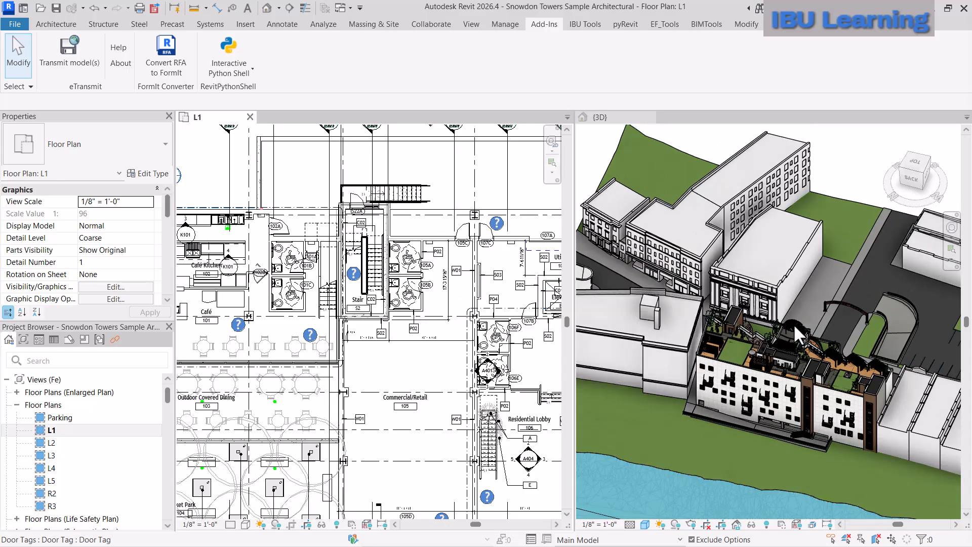